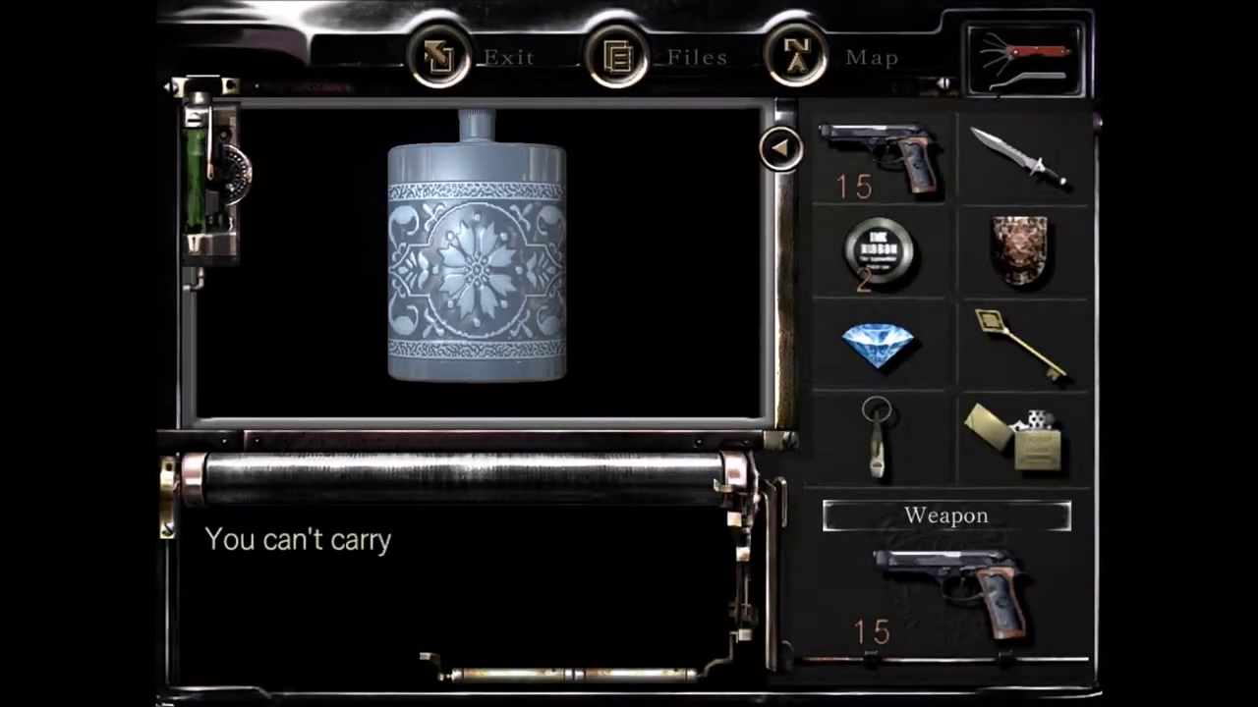
pyautogui.press('Return')
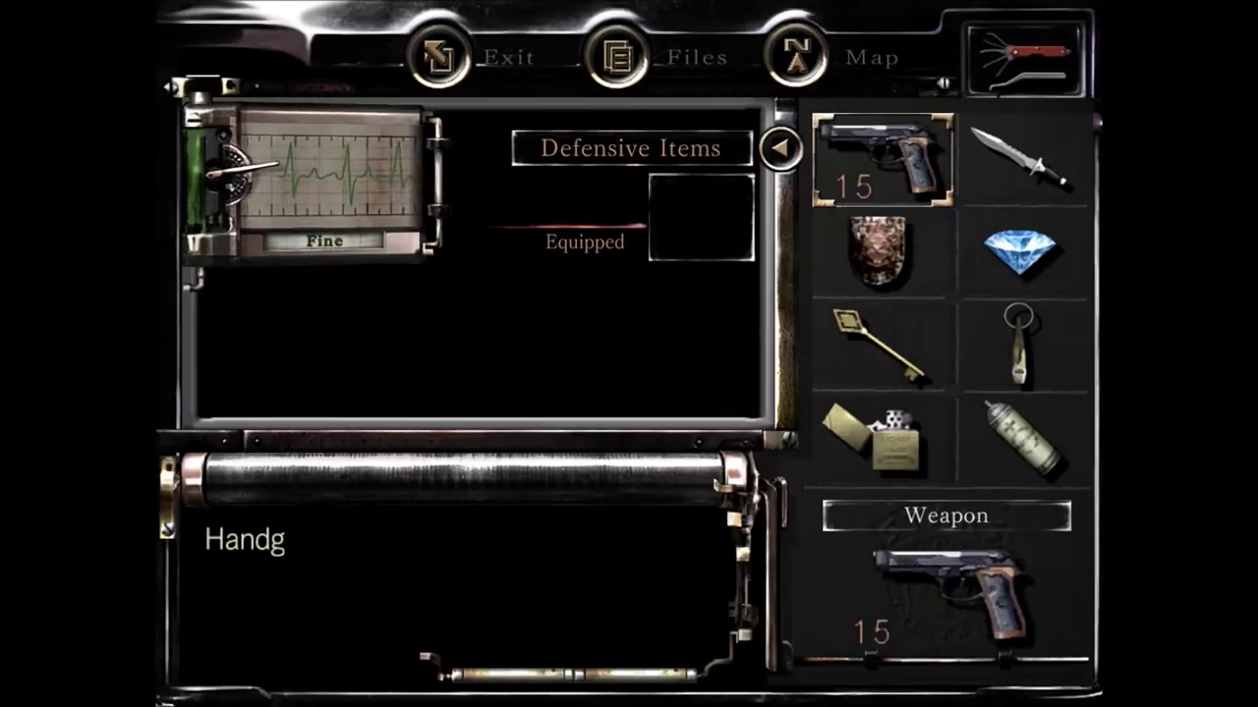
pyautogui.press('Tab')
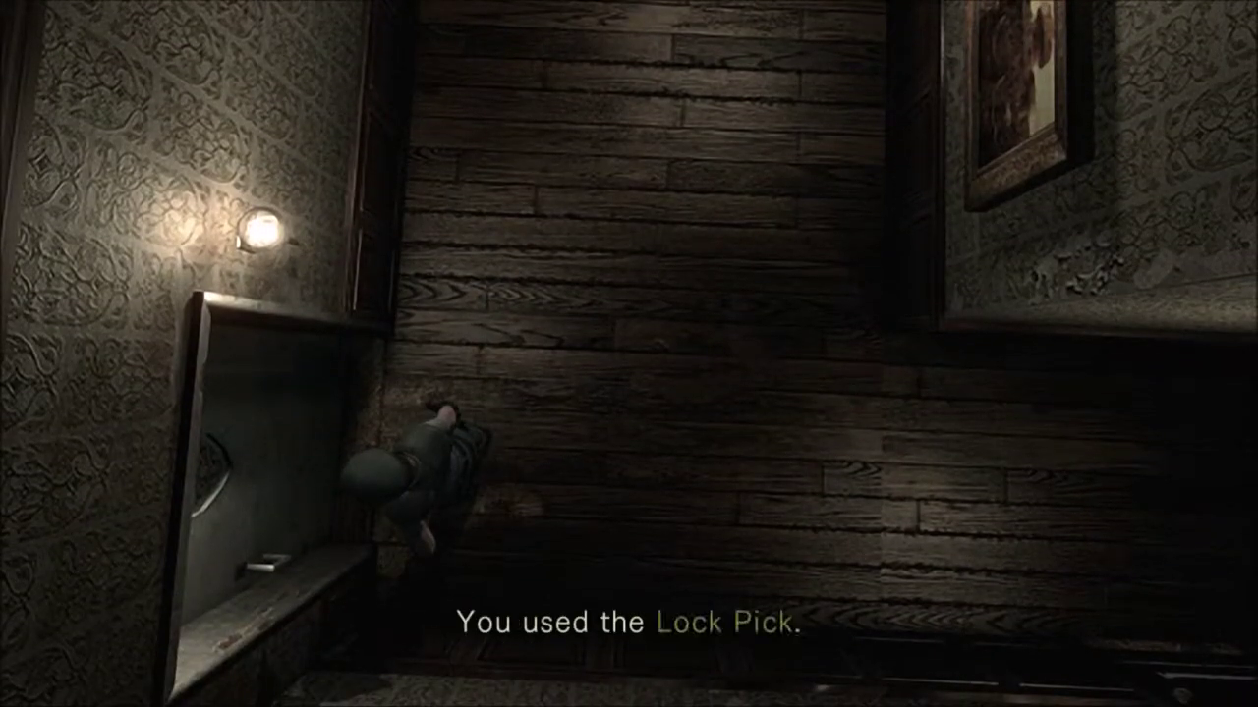
pyautogui.press('Up')
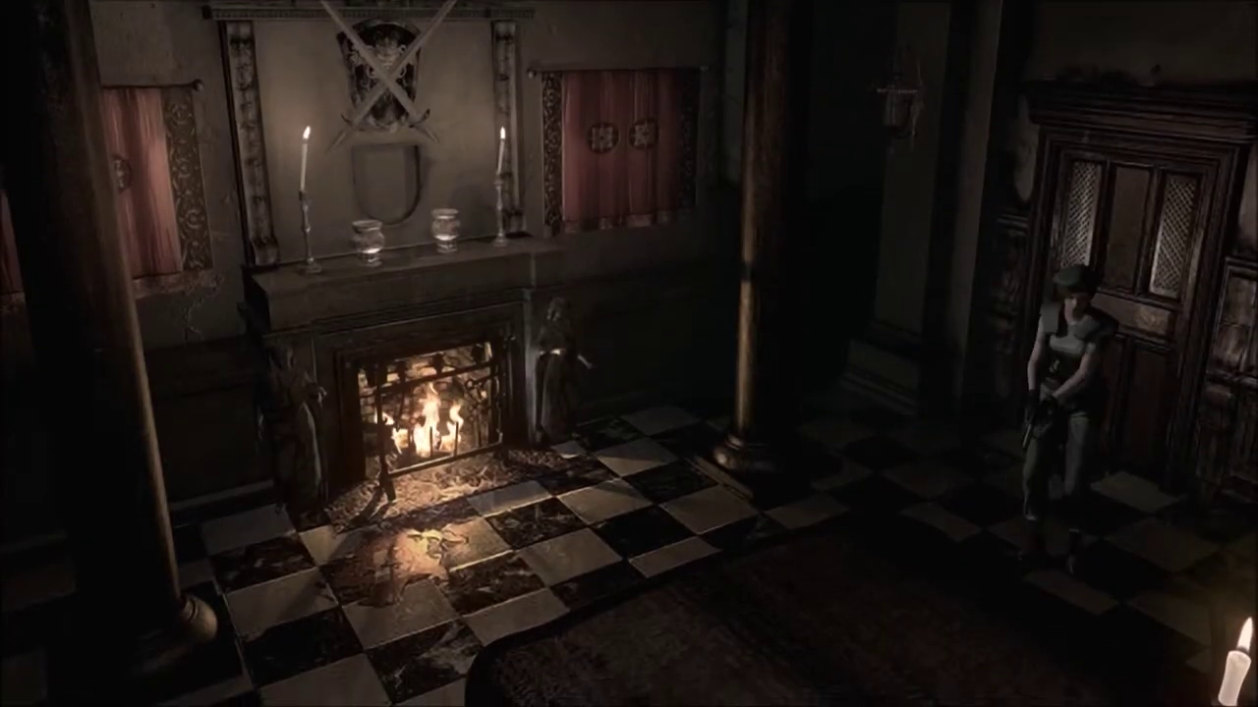
pyautogui.press('Tab')
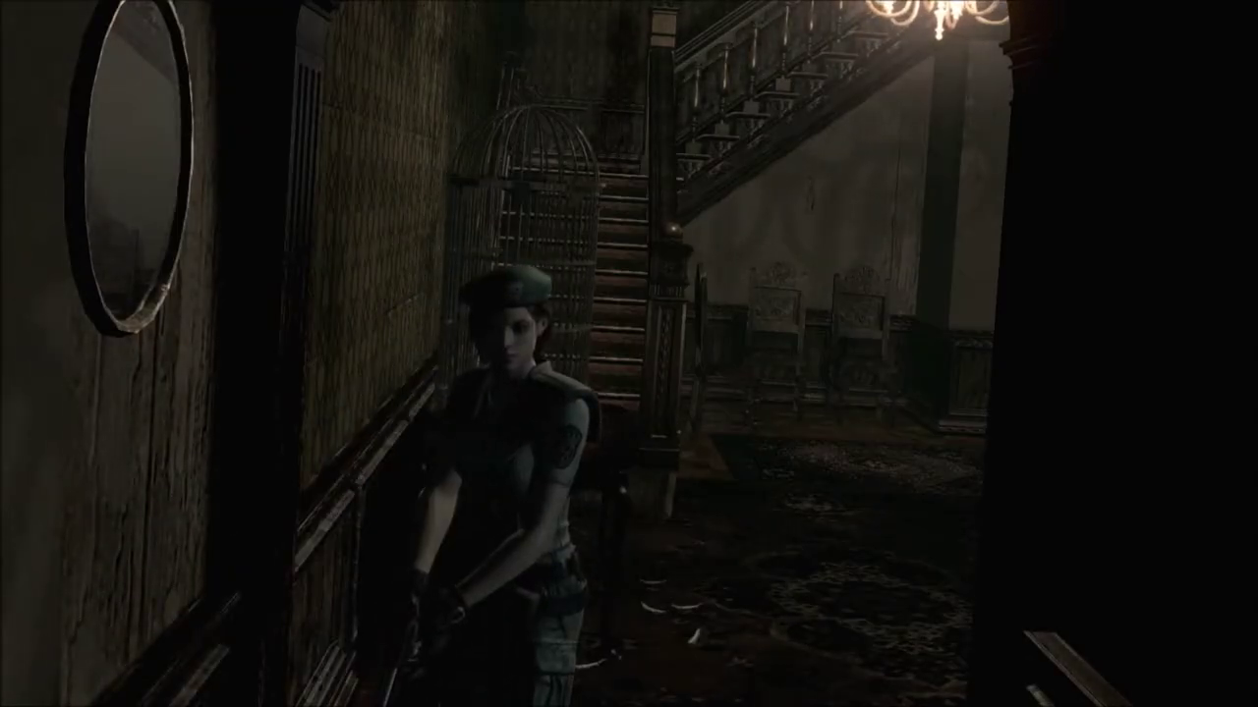
pyautogui.press('Up')
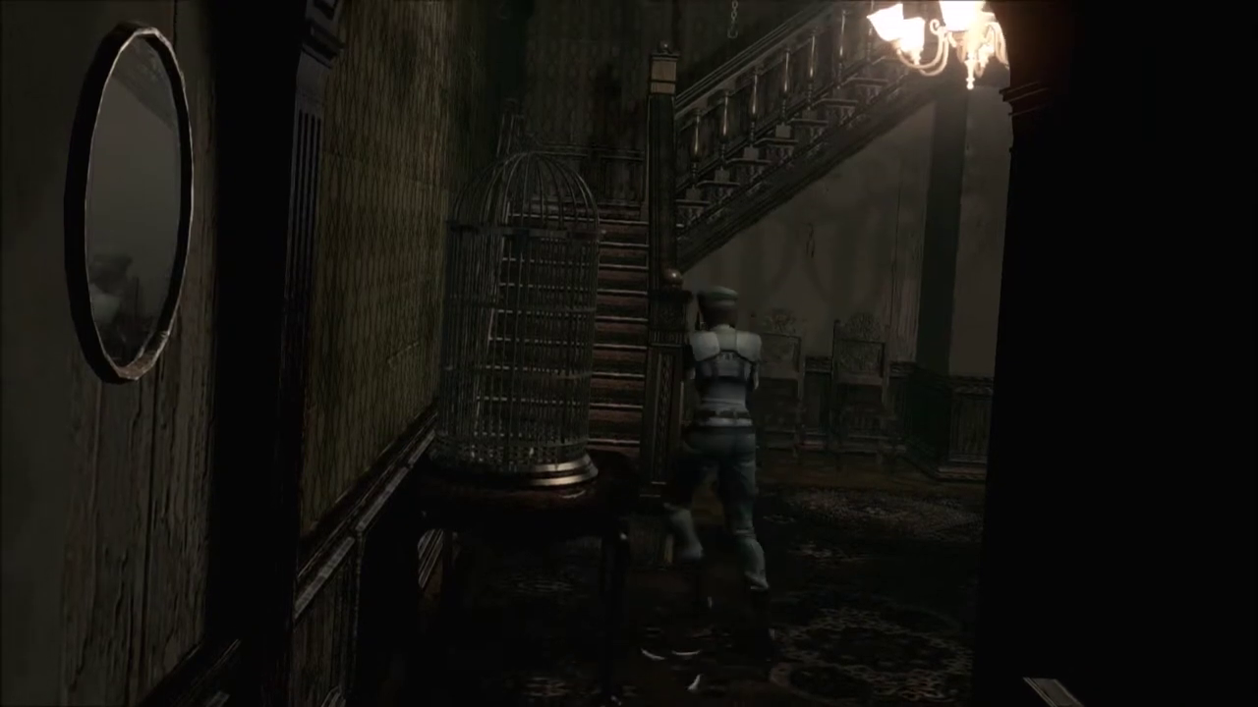
pyautogui.press('Up')
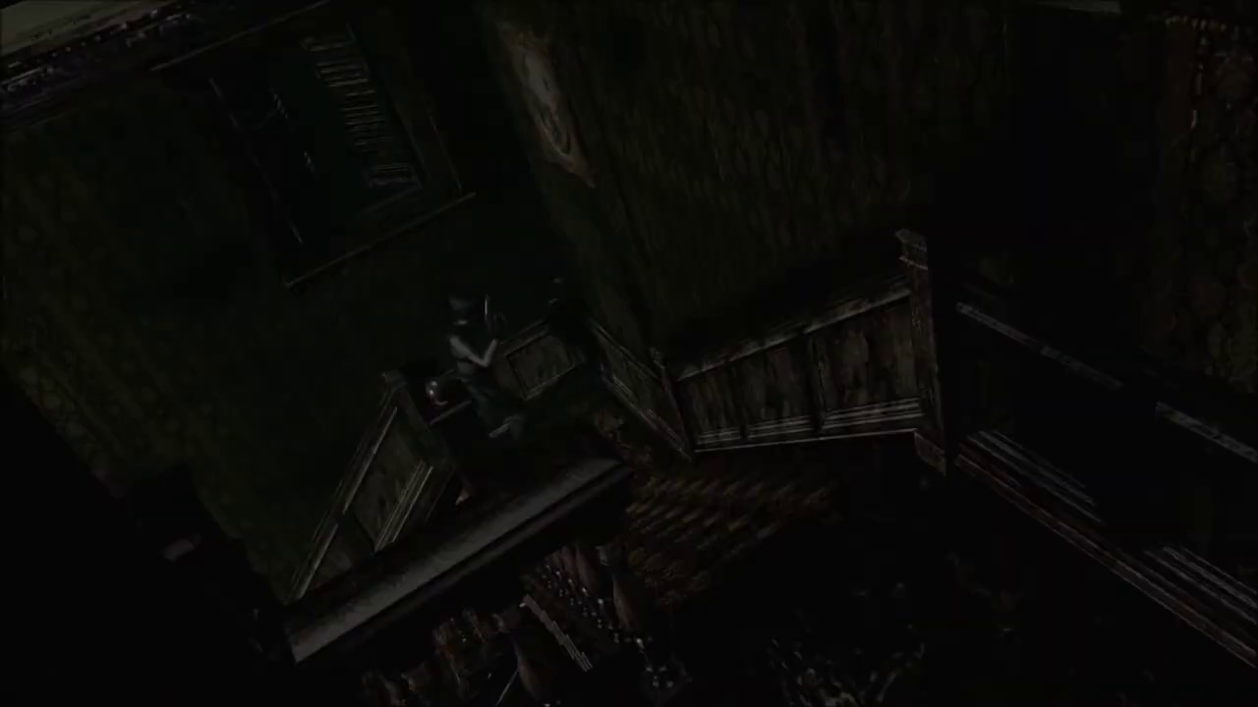
pyautogui.press('Up')
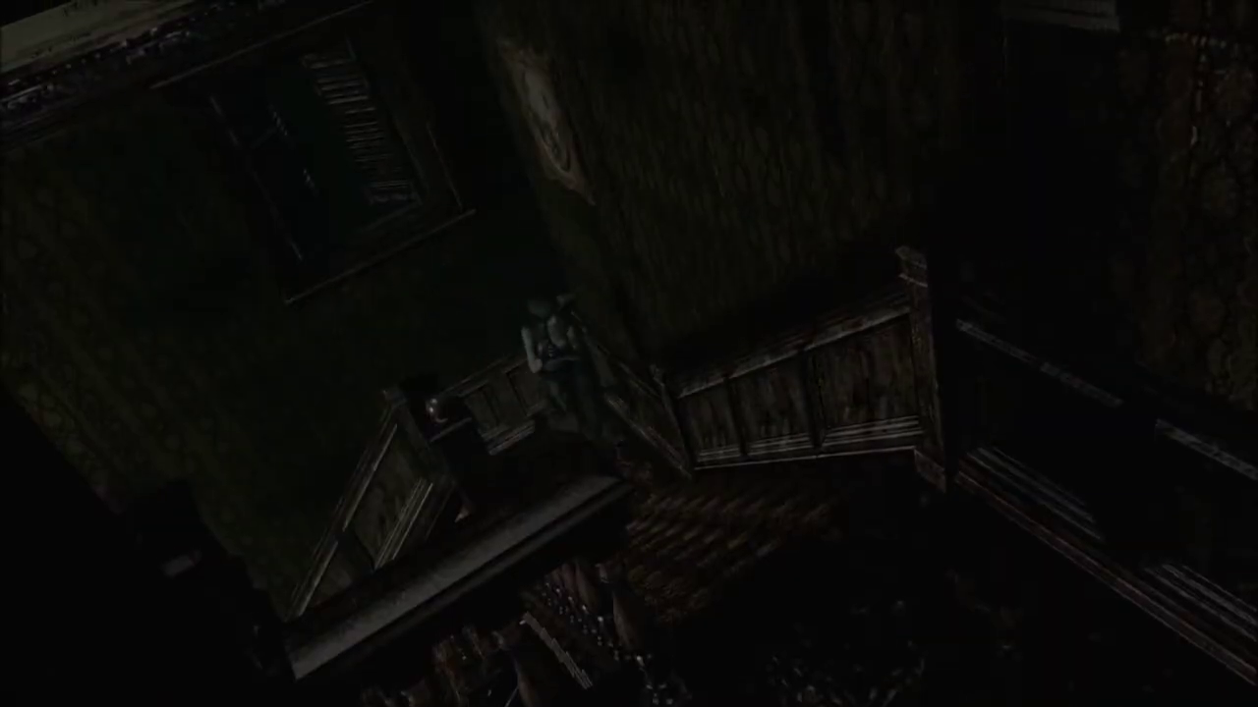
pyautogui.press('Up')
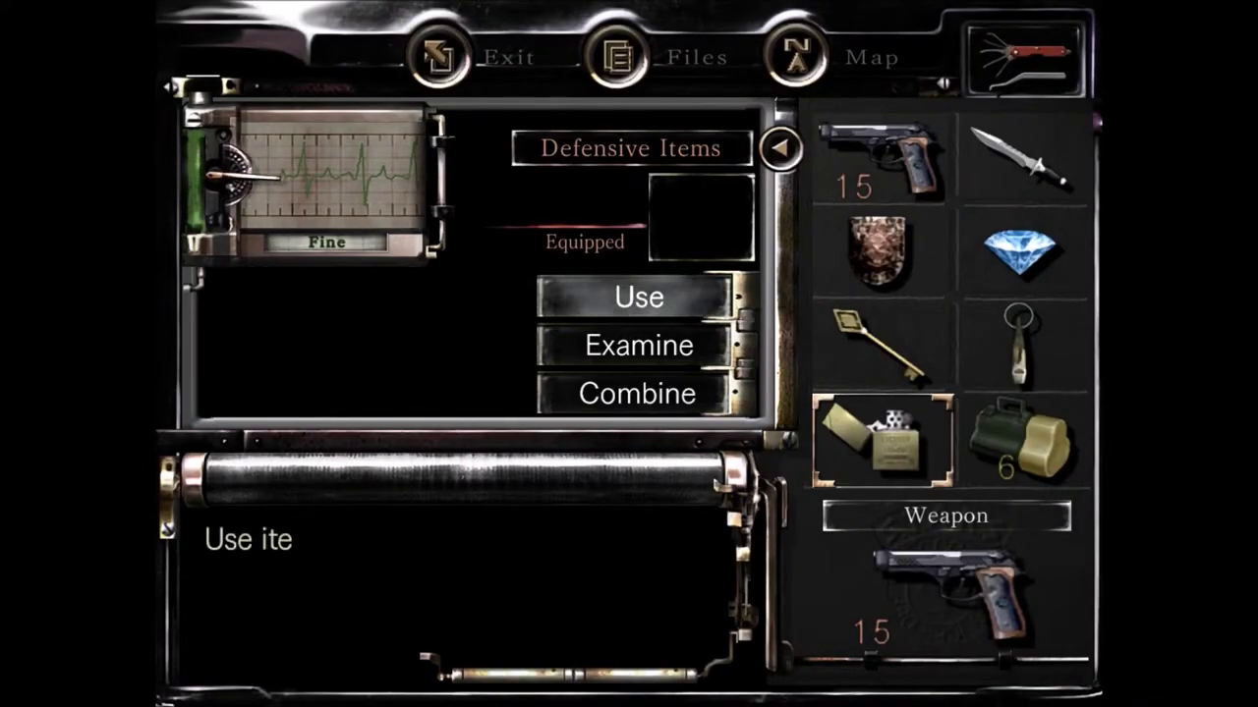
pyautogui.press('Return')
pyautogui.press('Return')
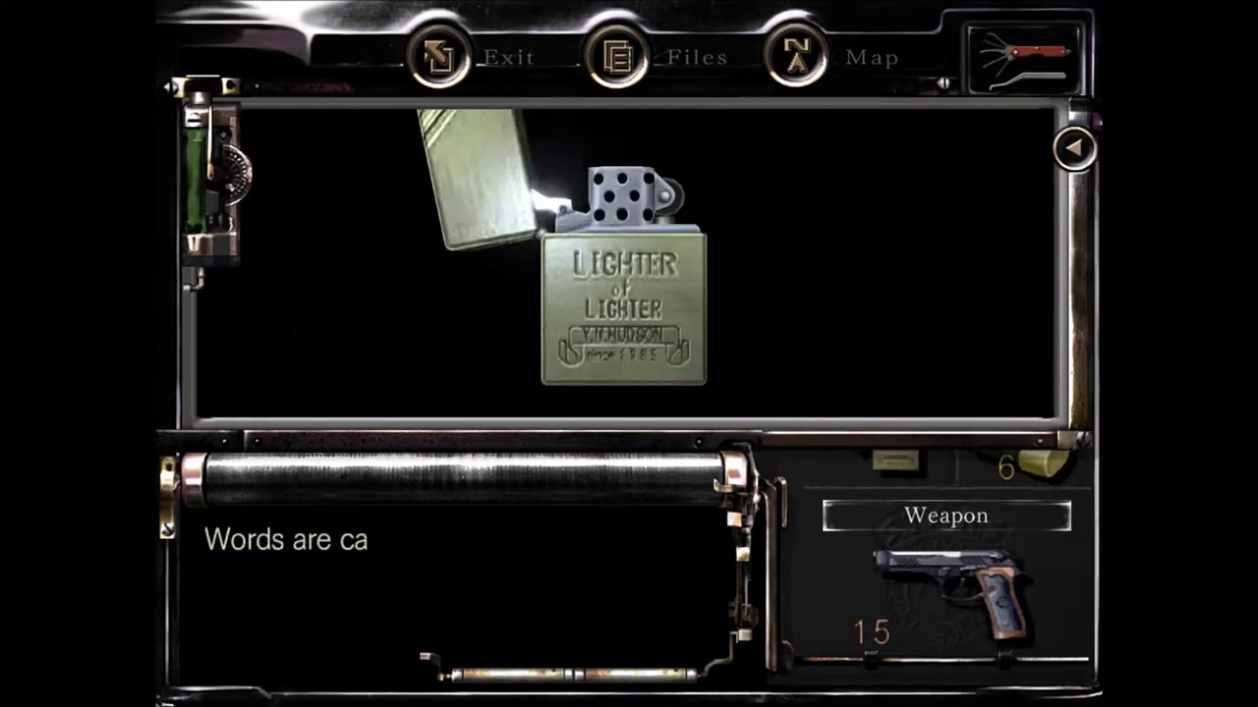
pyautogui.press('Return')
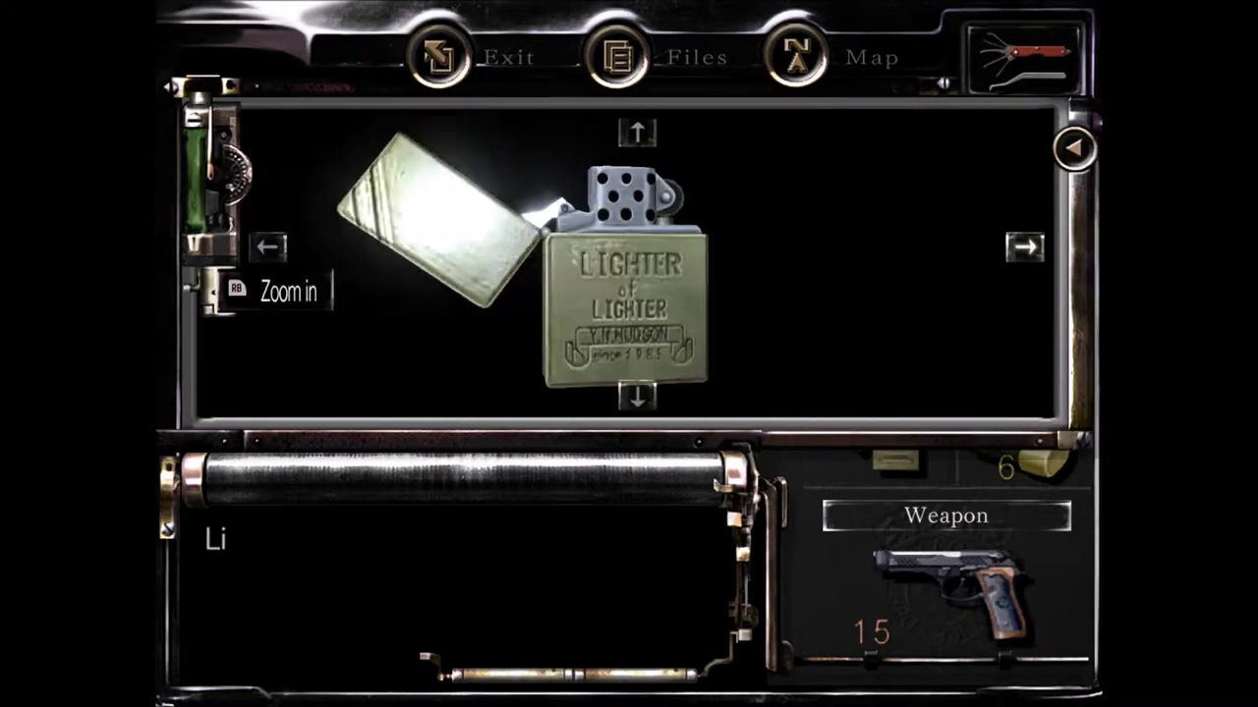
pyautogui.press('Right')
pyautogui.press('Escape')
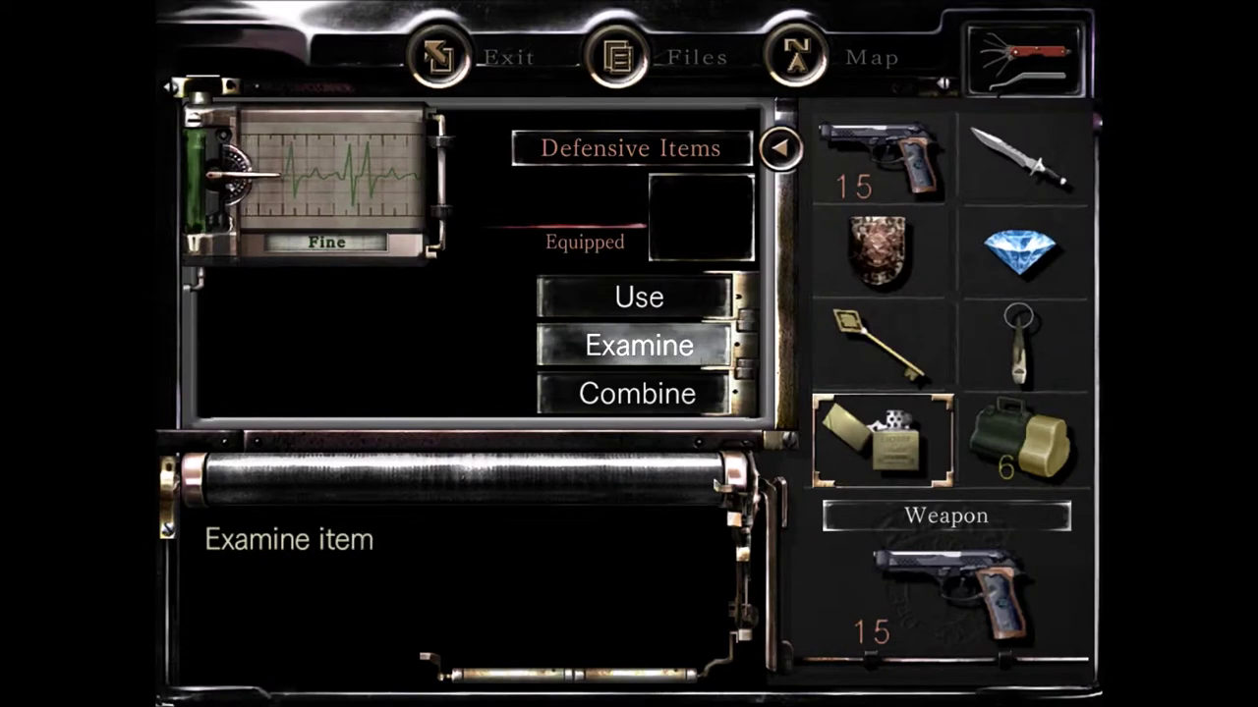
pyautogui.press('Up')
pyautogui.press('Escape')
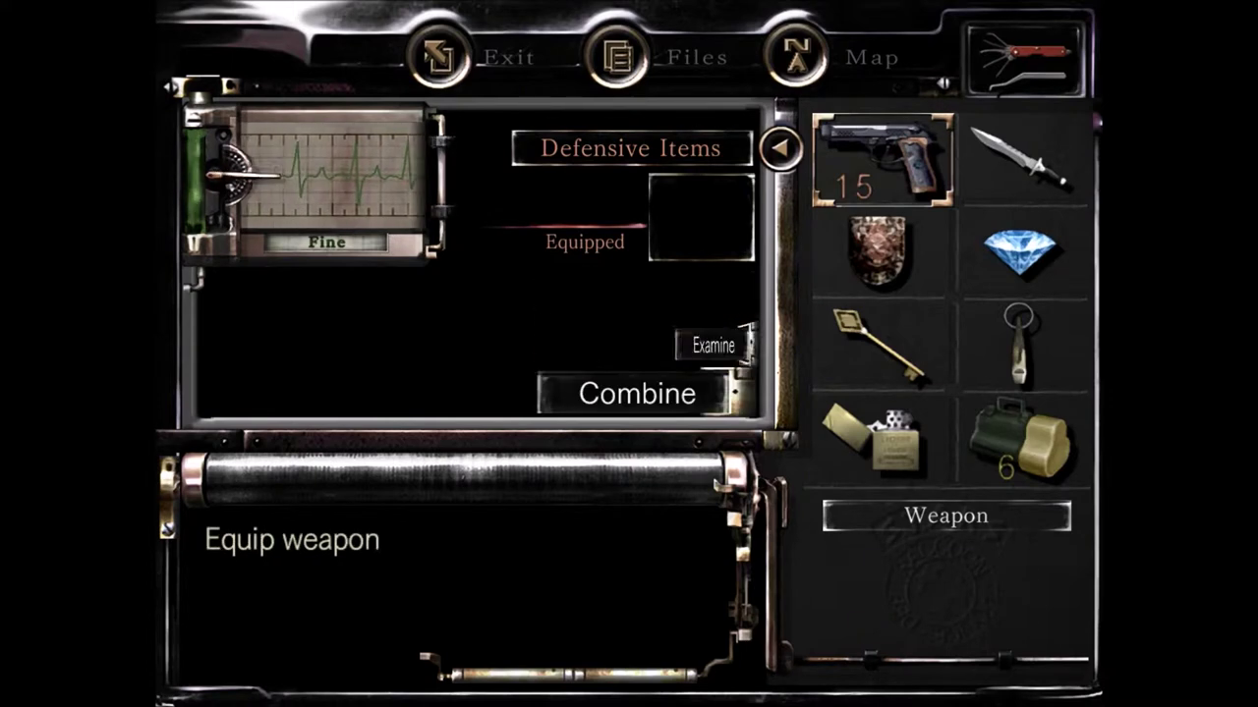
pyautogui.press('Return')
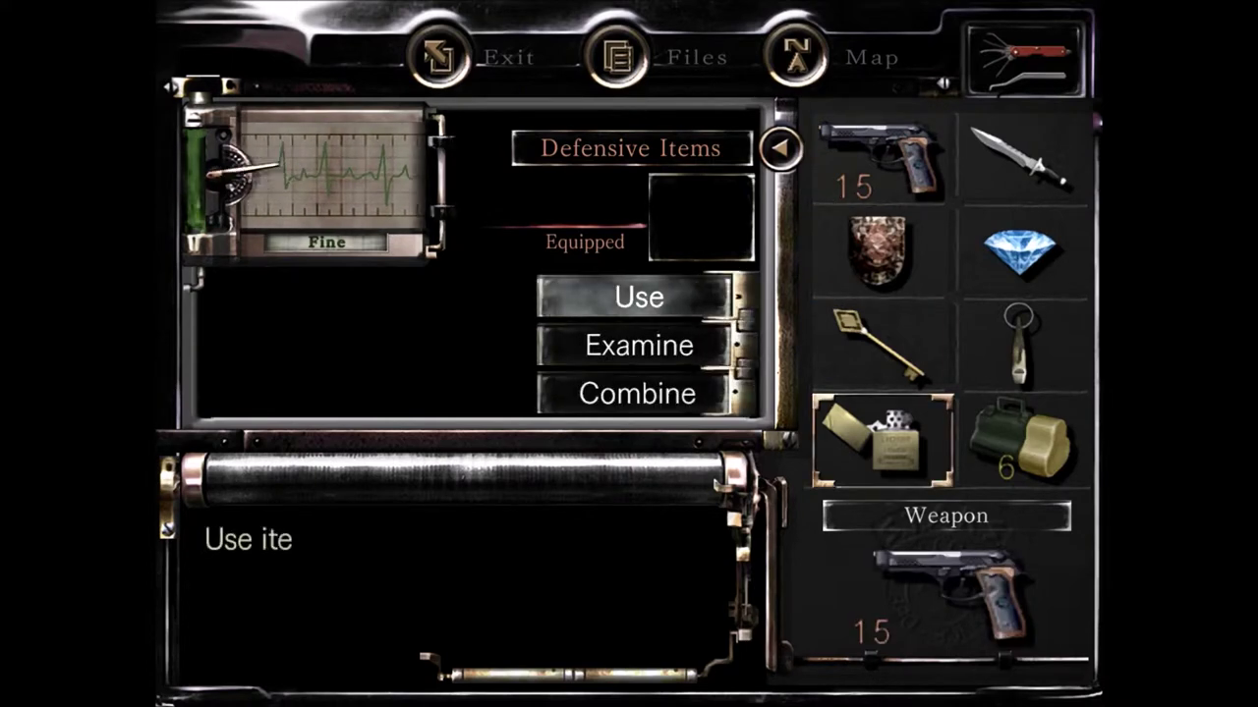
pyautogui.press('Return')
pyautogui.press('Escape')
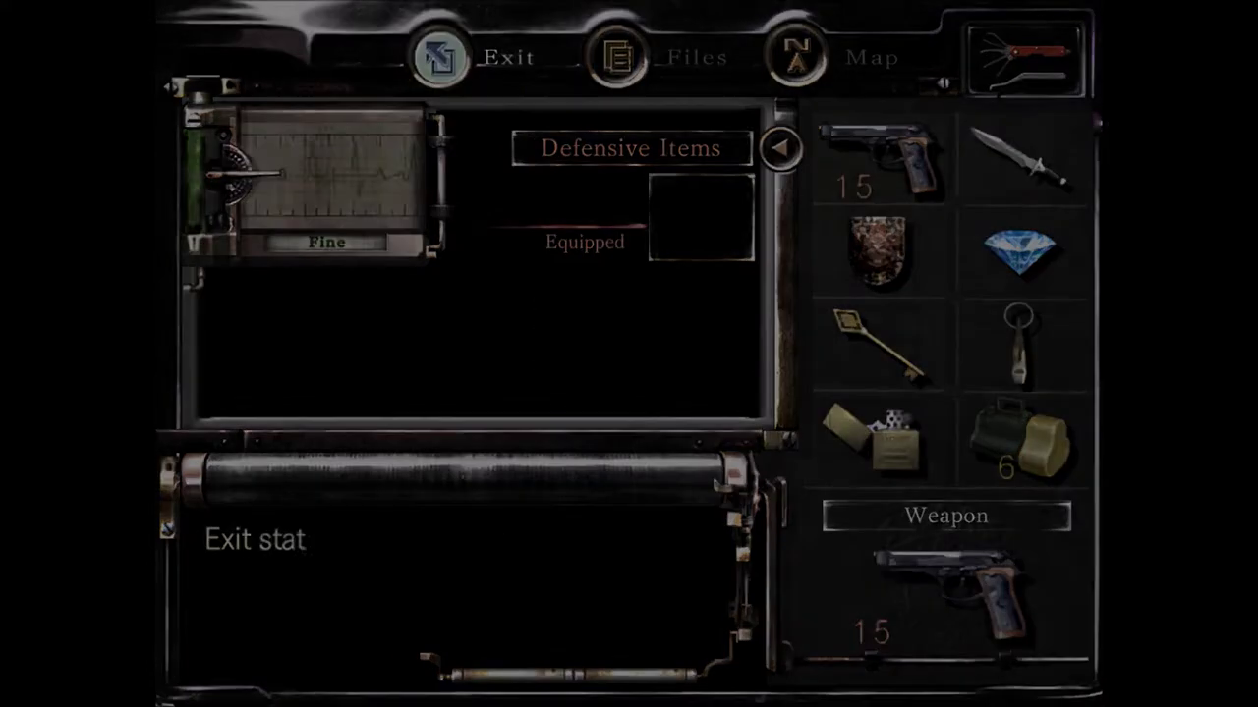
pyautogui.press('Tab')
pyautogui.press('Return')
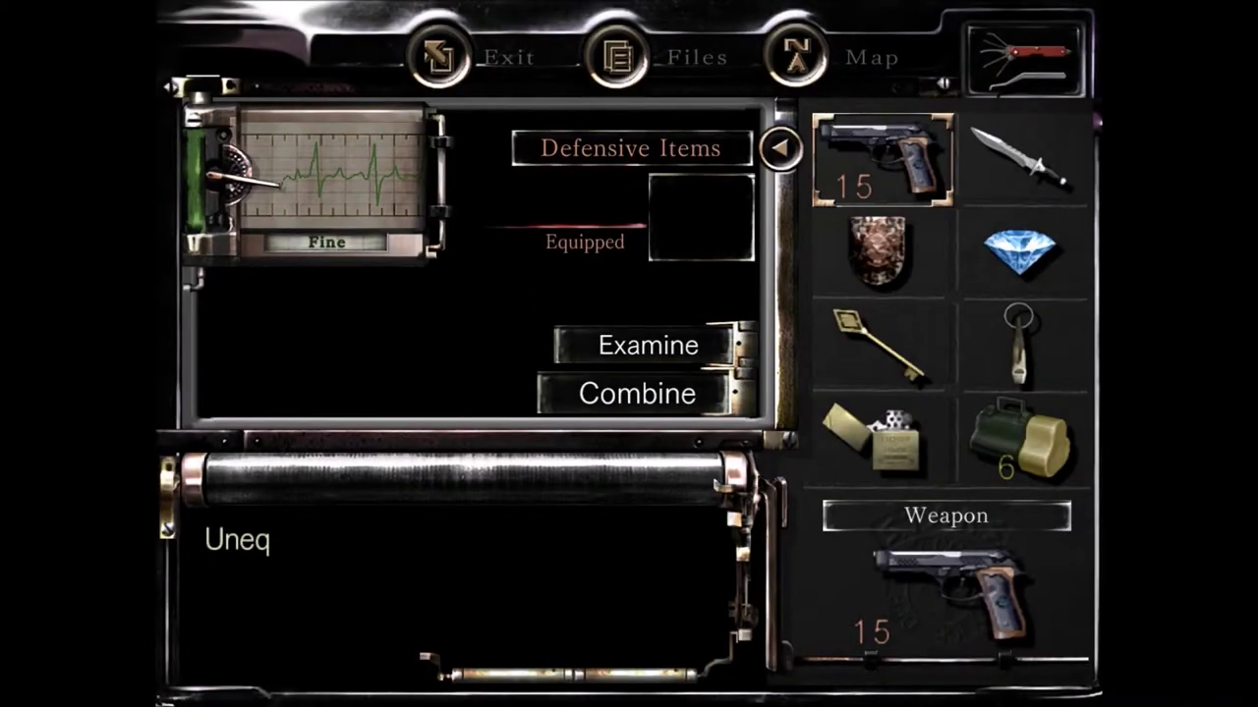
pyautogui.press('Escape')
pyautogui.press('Down')
pyautogui.press('Down')
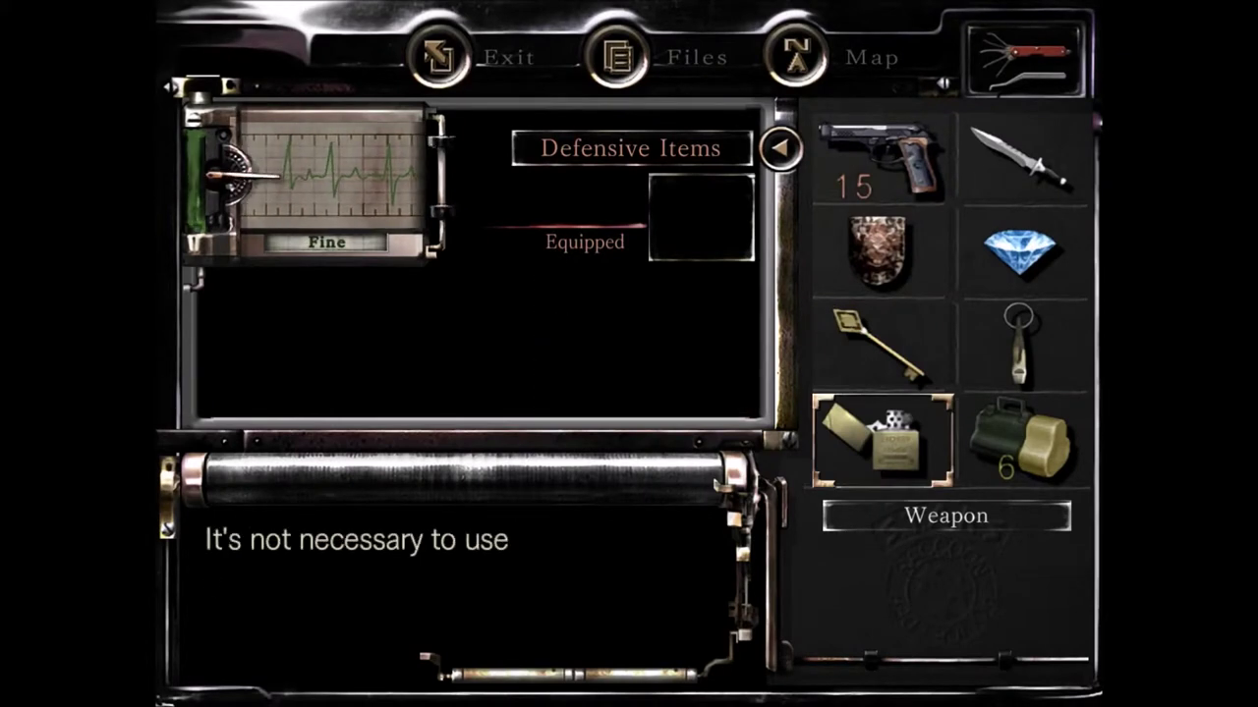
pyautogui.press('Return')
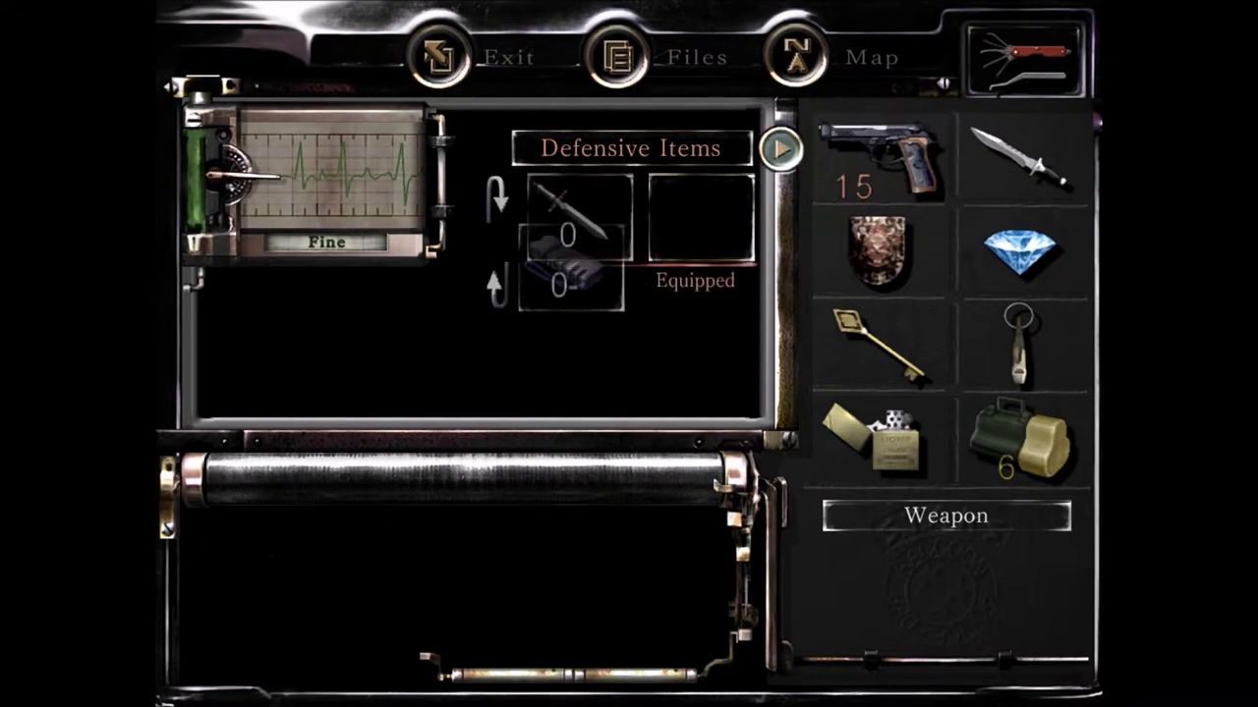
pyautogui.press('Escape')
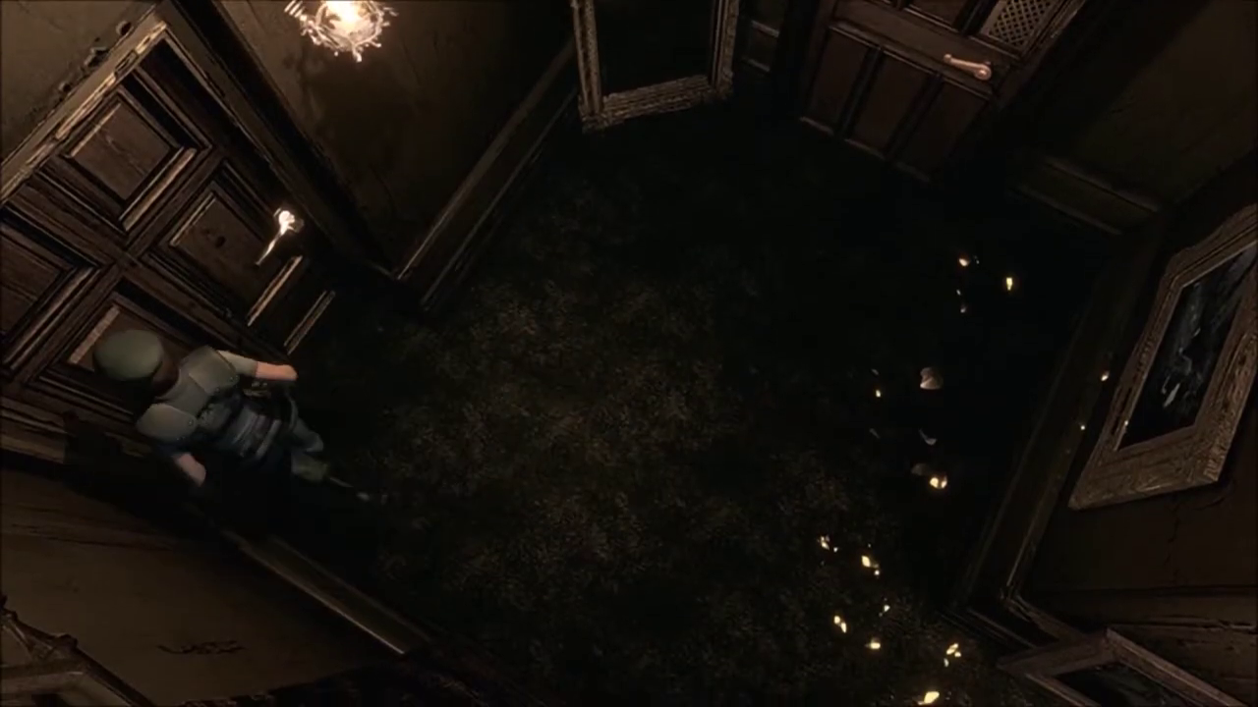
pyautogui.press('Up')
pyautogui.press('Return')
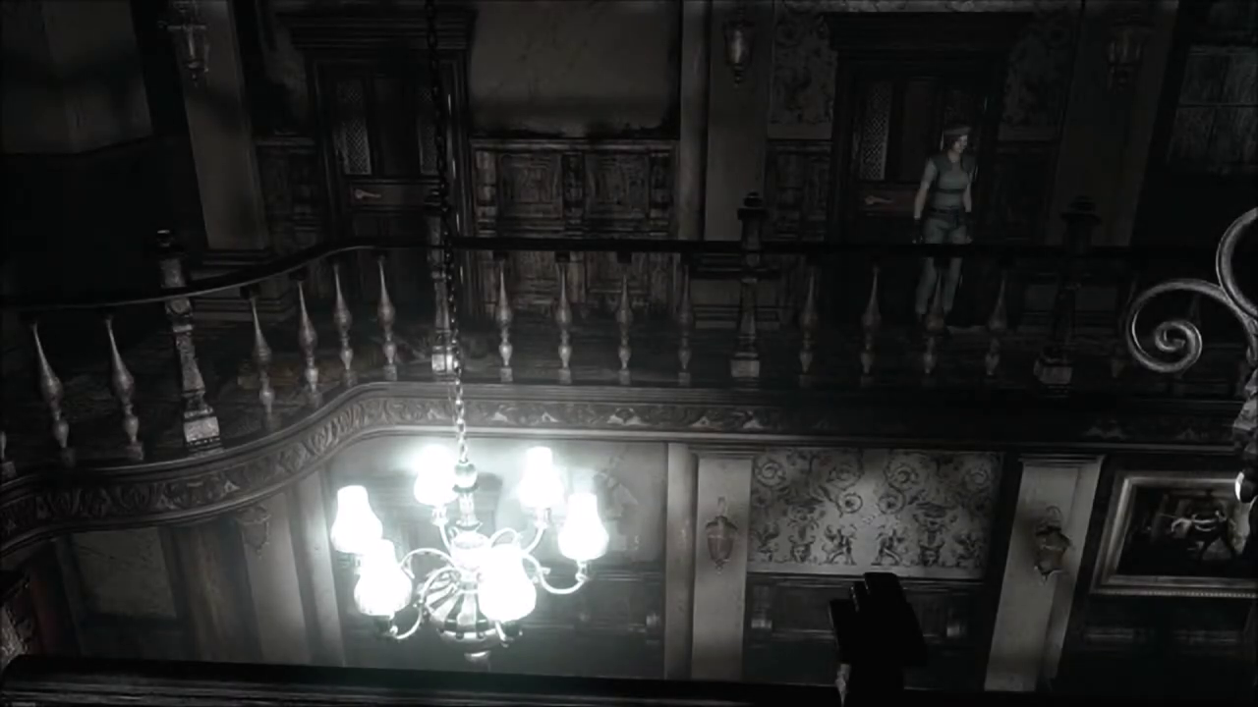
pyautogui.press('Up')
pyautogui.press('Down')
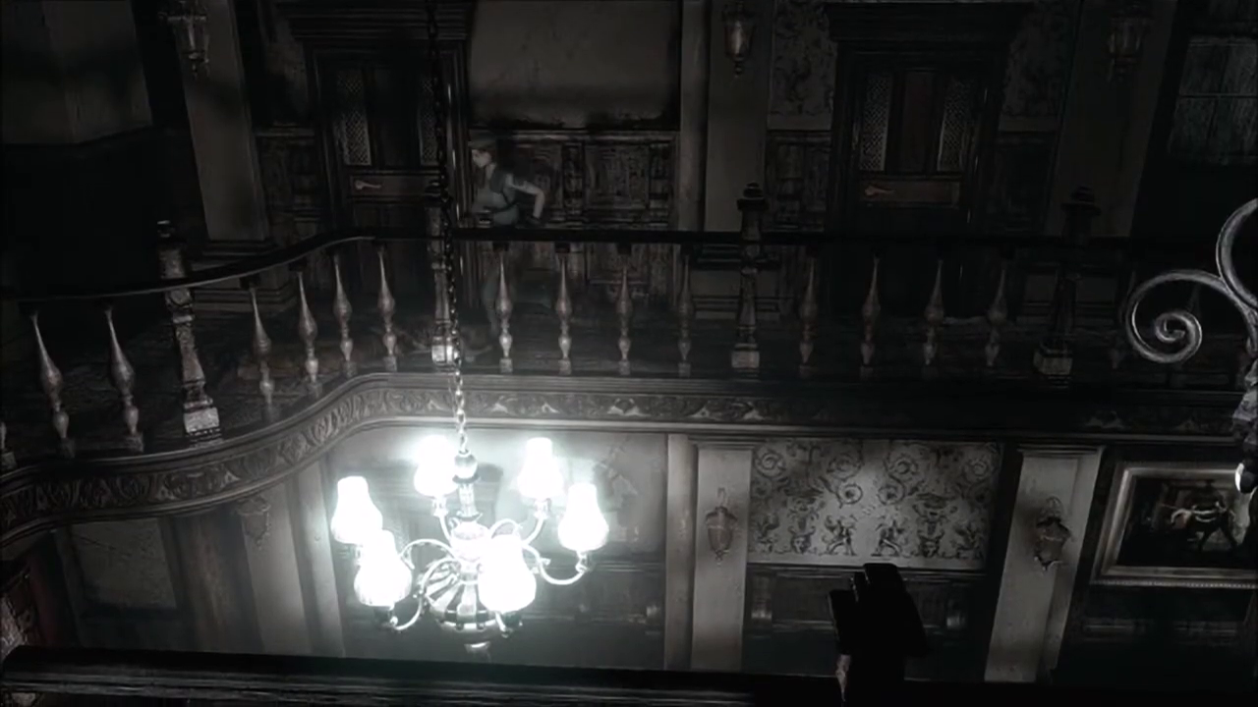
pyautogui.press('Tab')
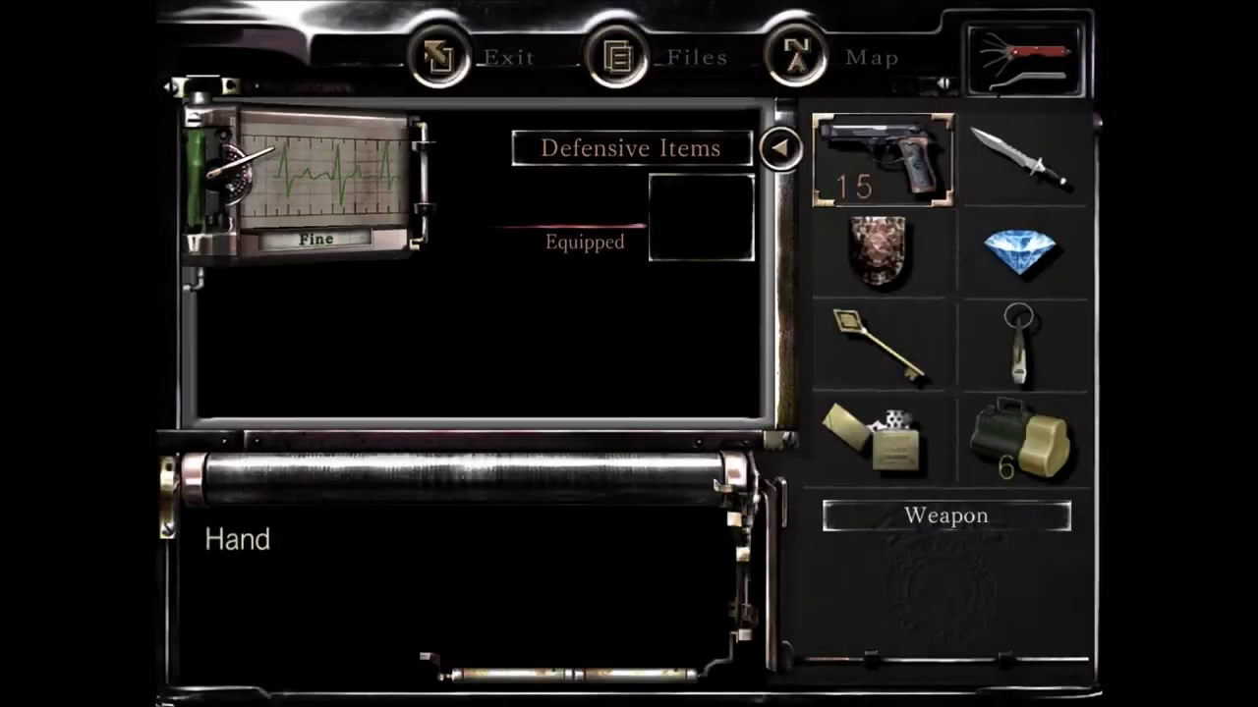
pyautogui.press('Return')
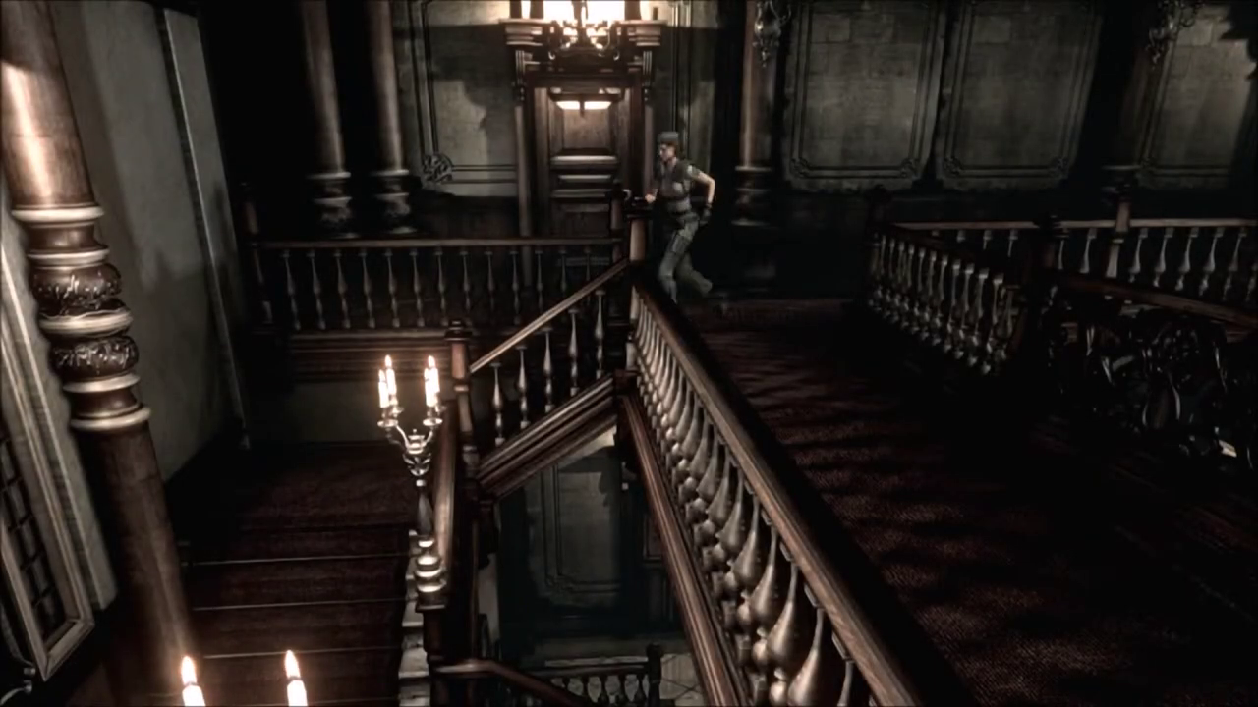
pyautogui.press('Left')
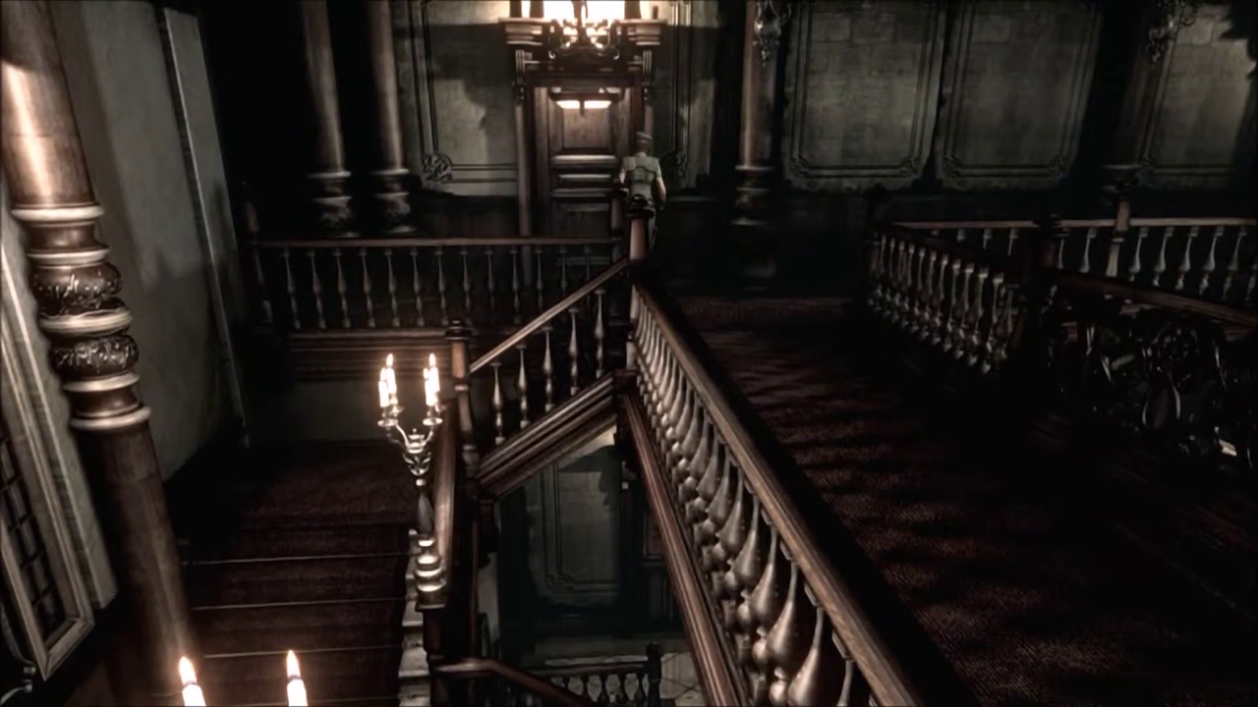
pyautogui.press('Up')
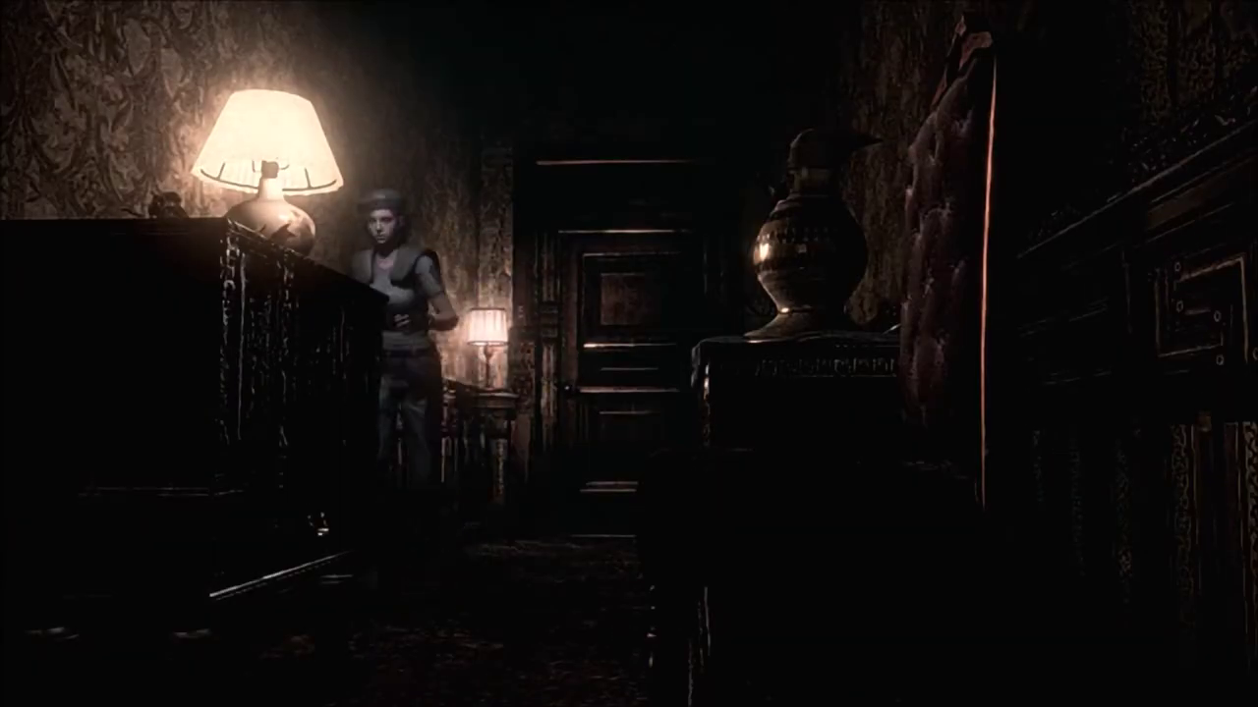
pyautogui.press('Tab')
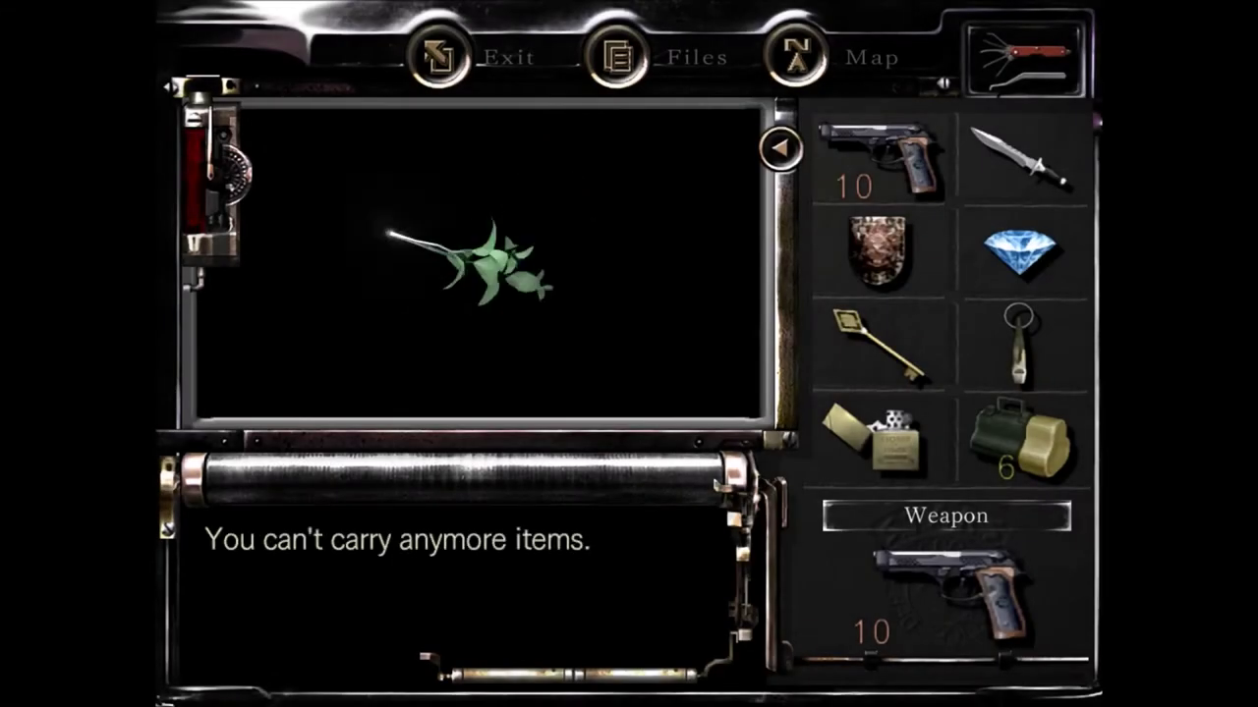
pyautogui.press('Return')
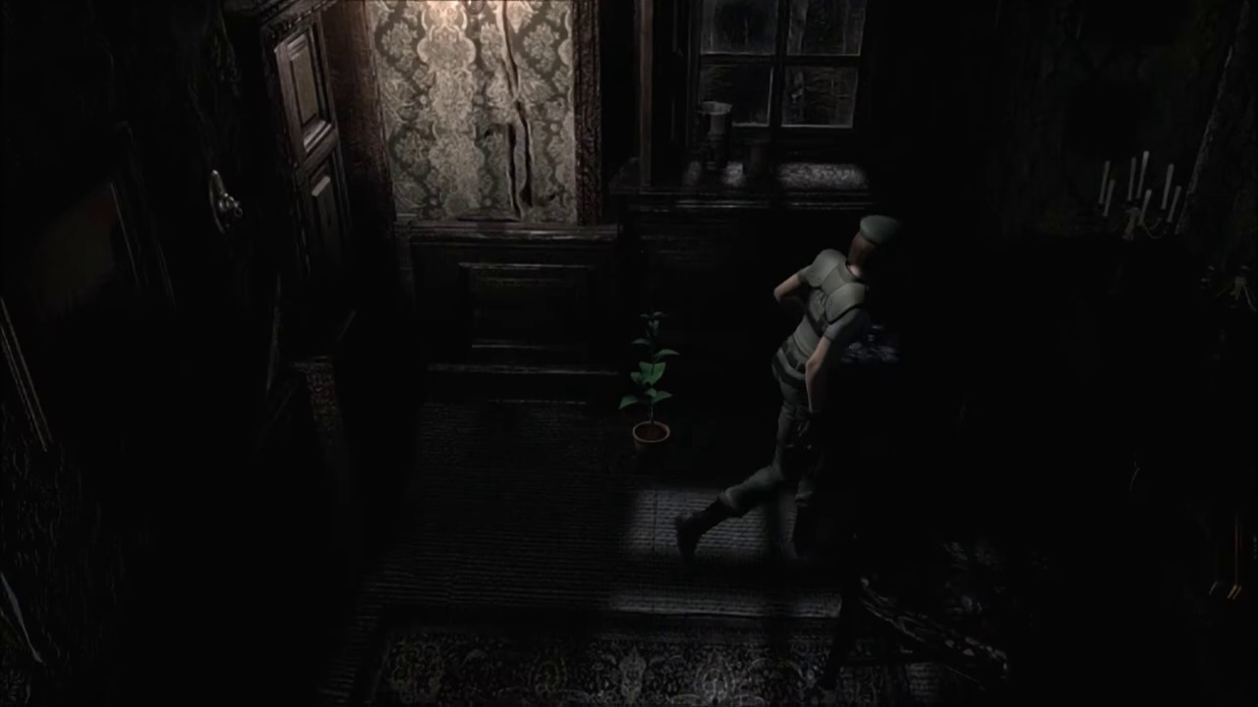
pyautogui.press('Tab')
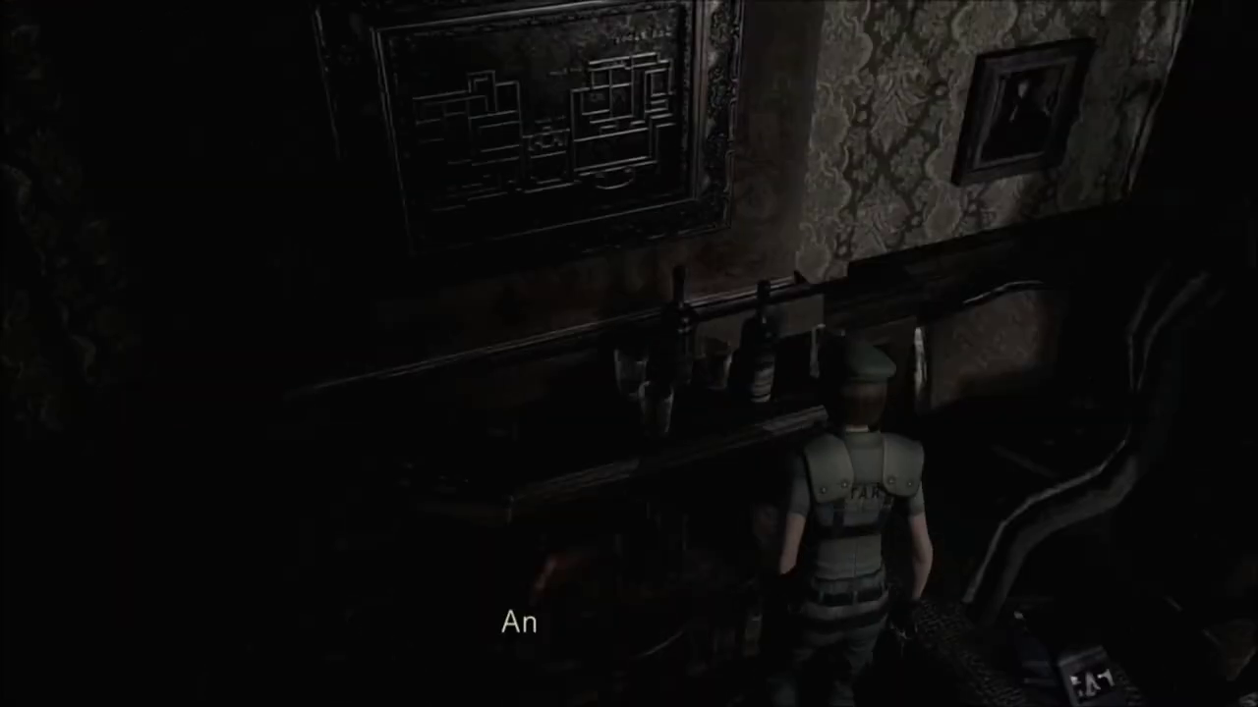
pyautogui.press('Right')
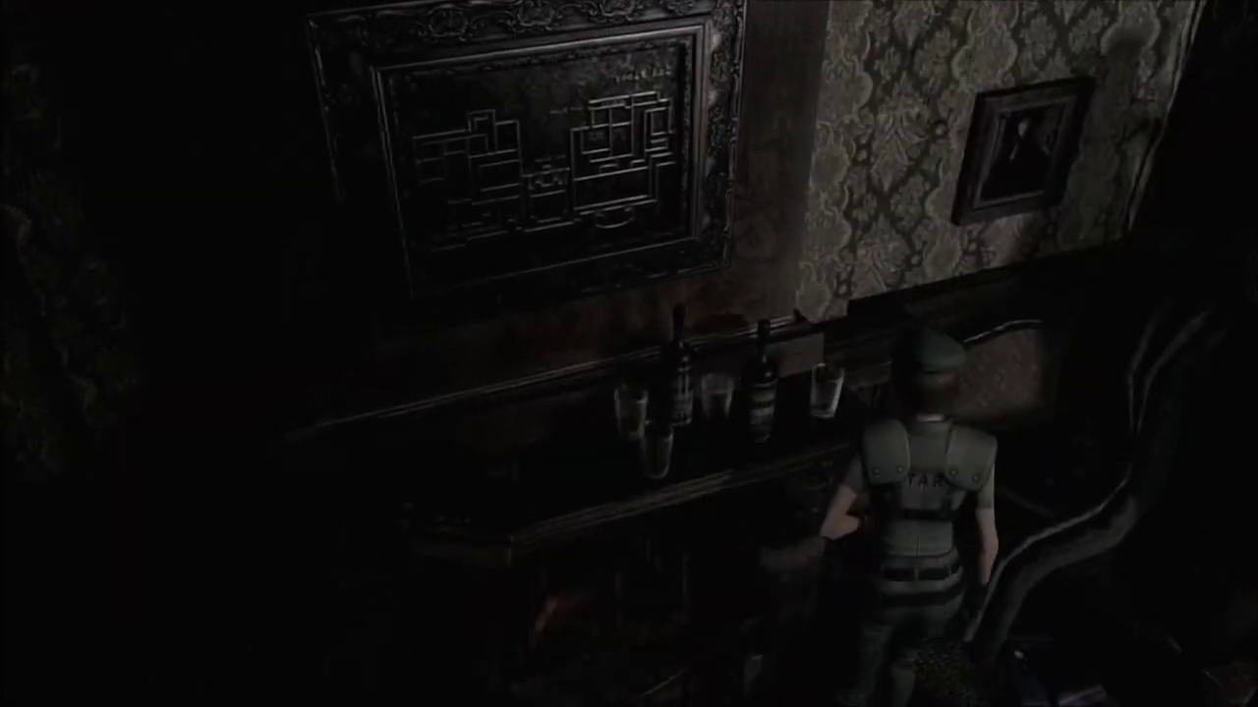
pyautogui.press('Up')
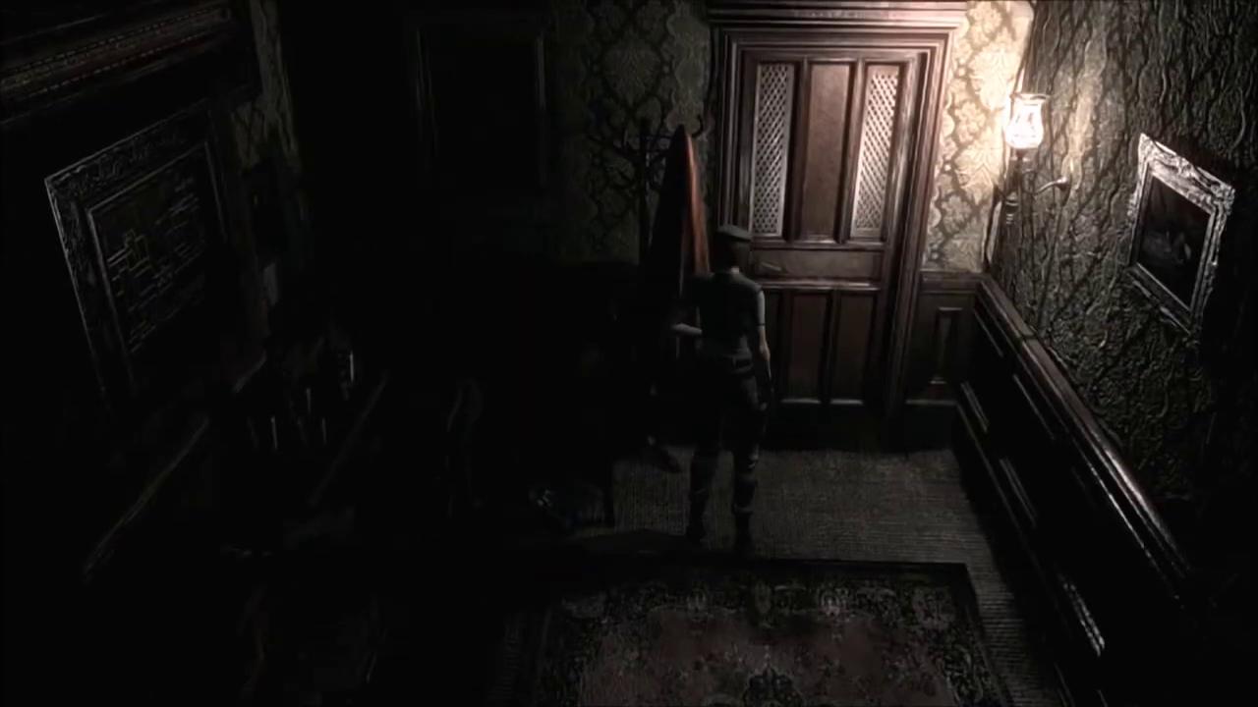
pyautogui.press('Left')
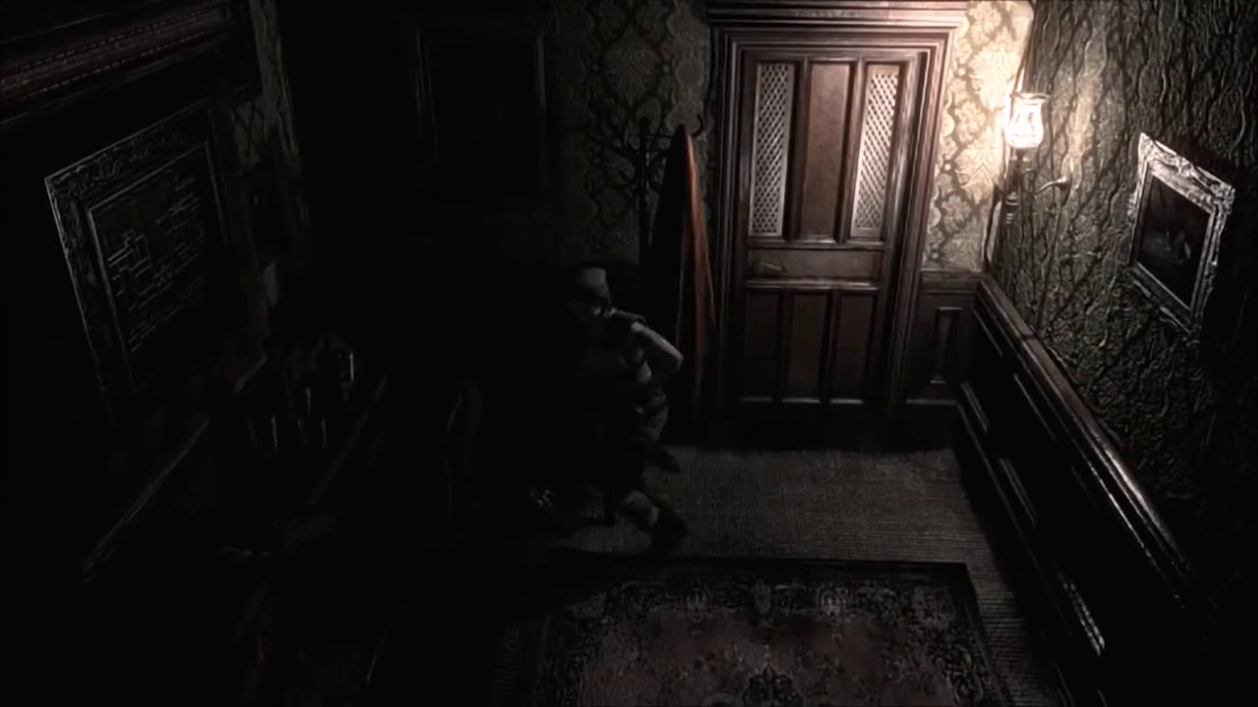
pyautogui.press('Return')
pyautogui.press('Up')
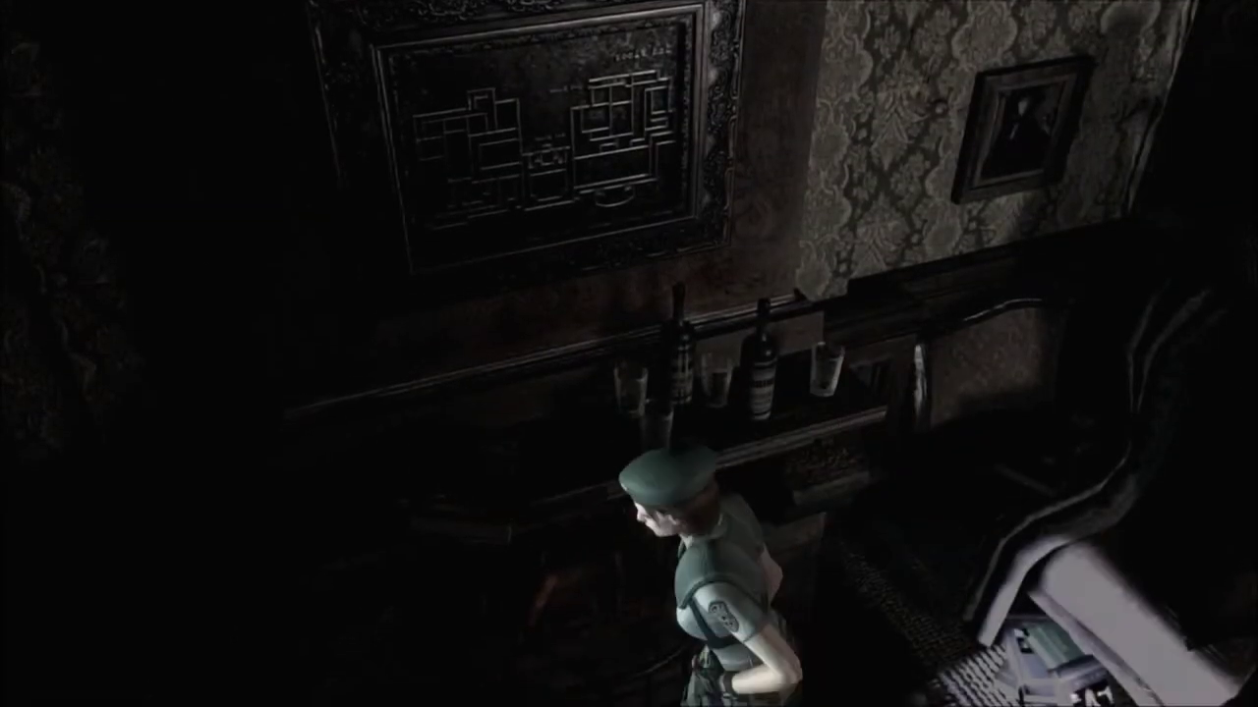
pyautogui.press('Tab')
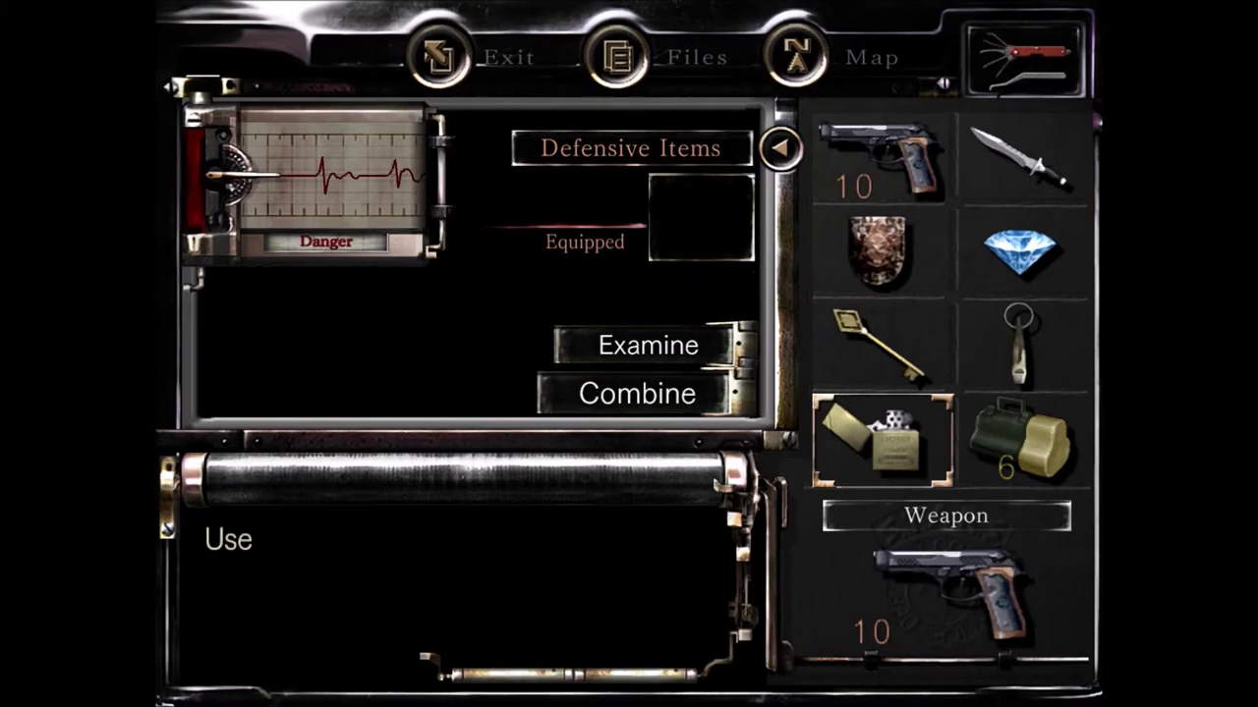
pyautogui.press('Return')
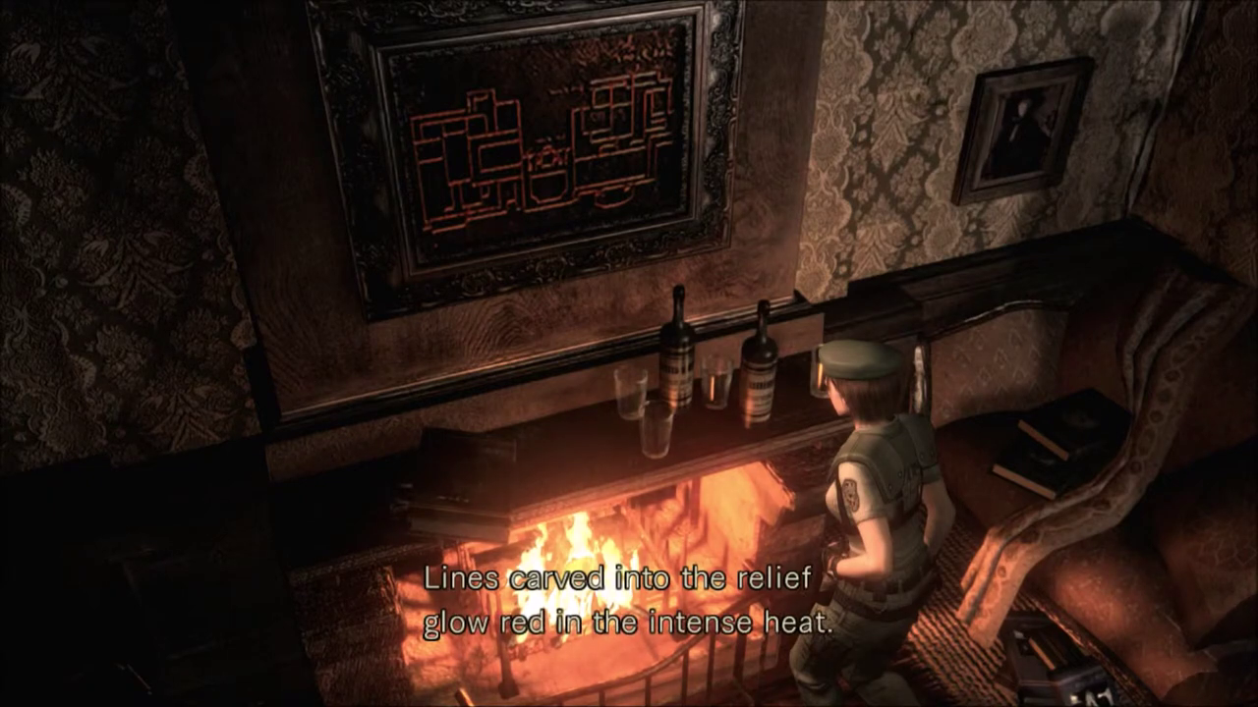
pyautogui.press('Return')
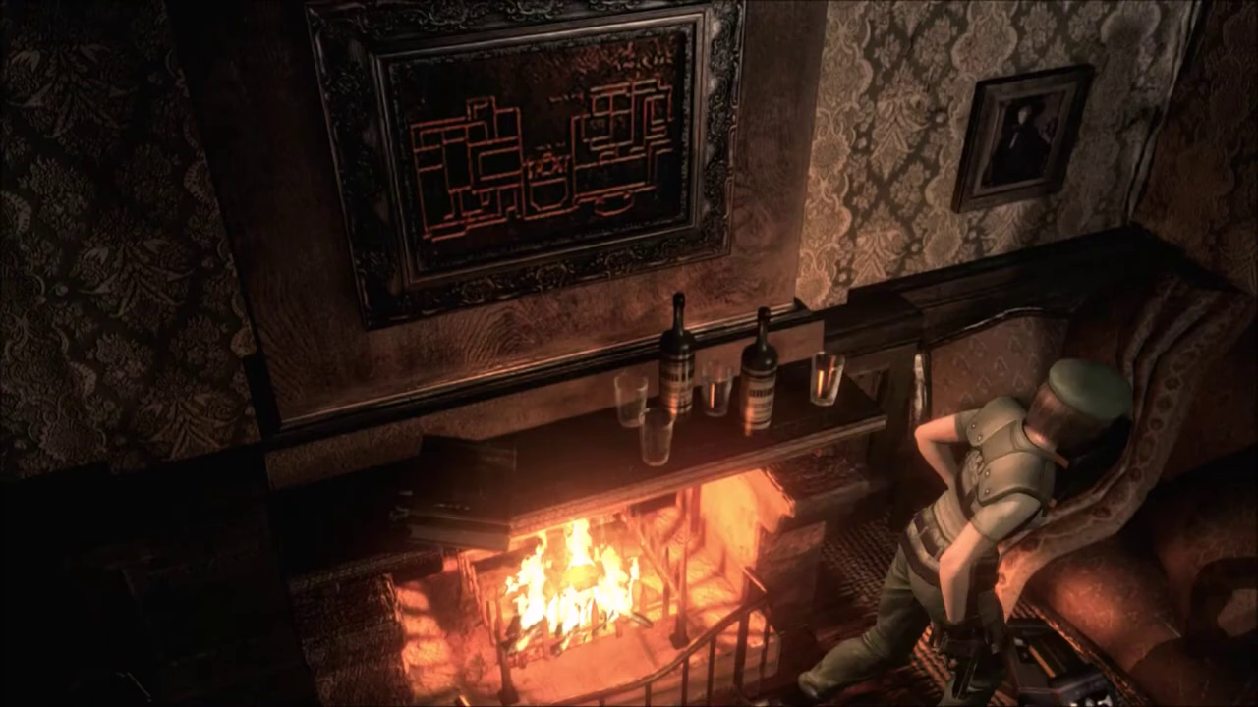
pyautogui.press('Down')
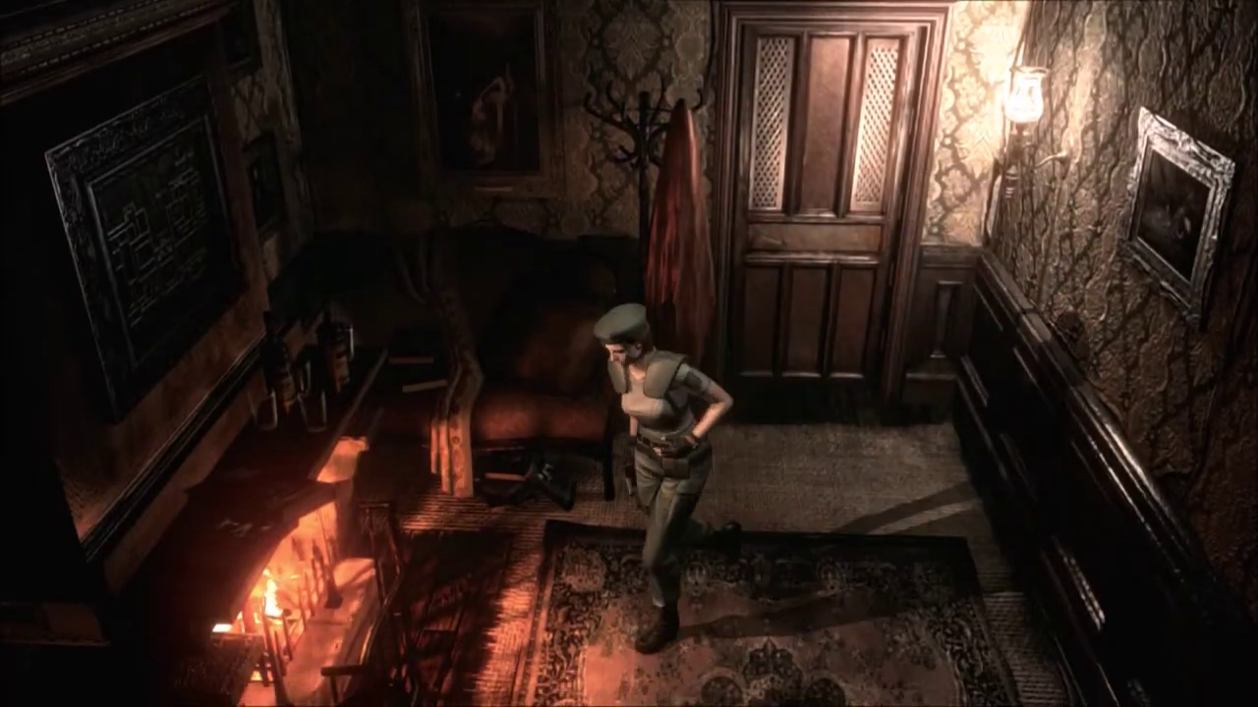
pyautogui.press('Return')
pyautogui.press('Return')
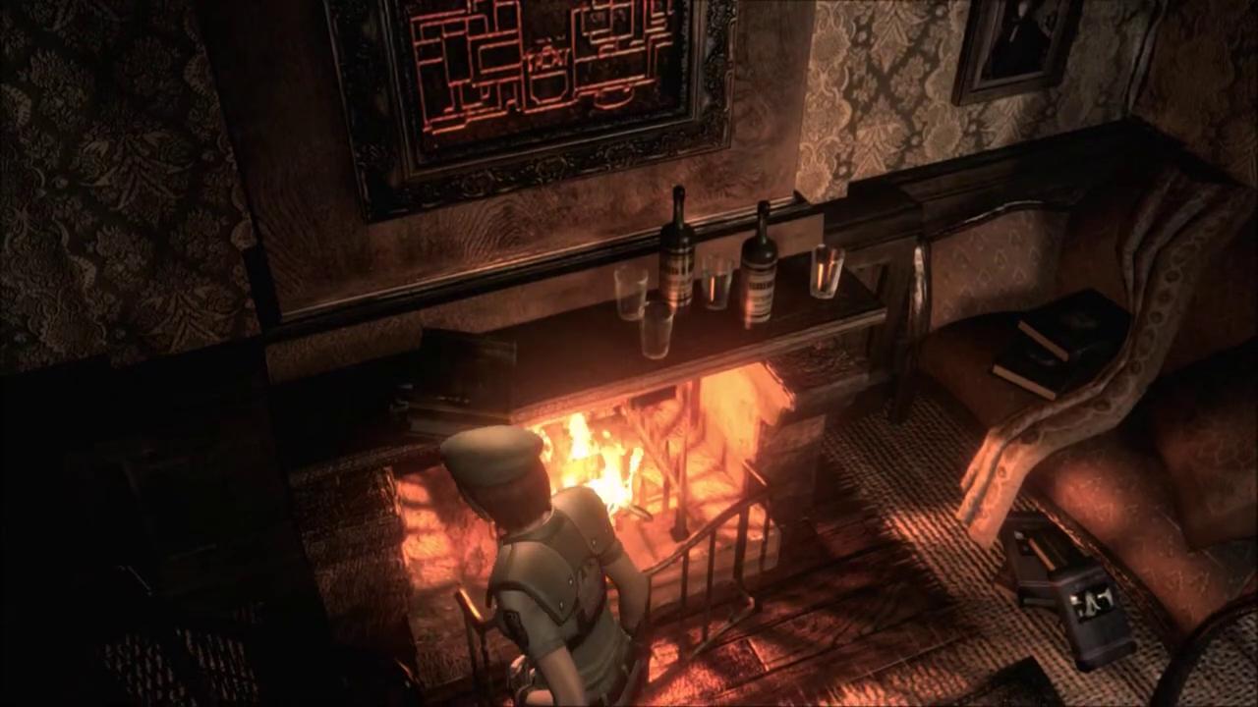
pyautogui.press('Up')
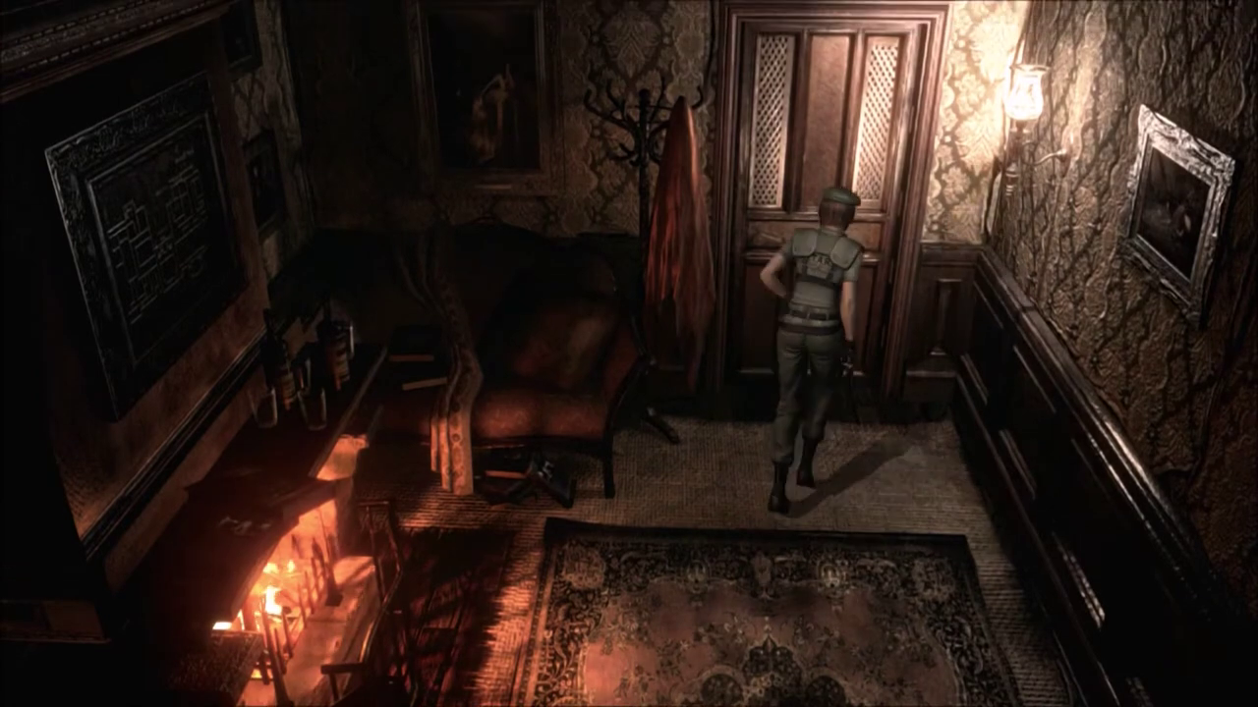
pyautogui.press('Up')
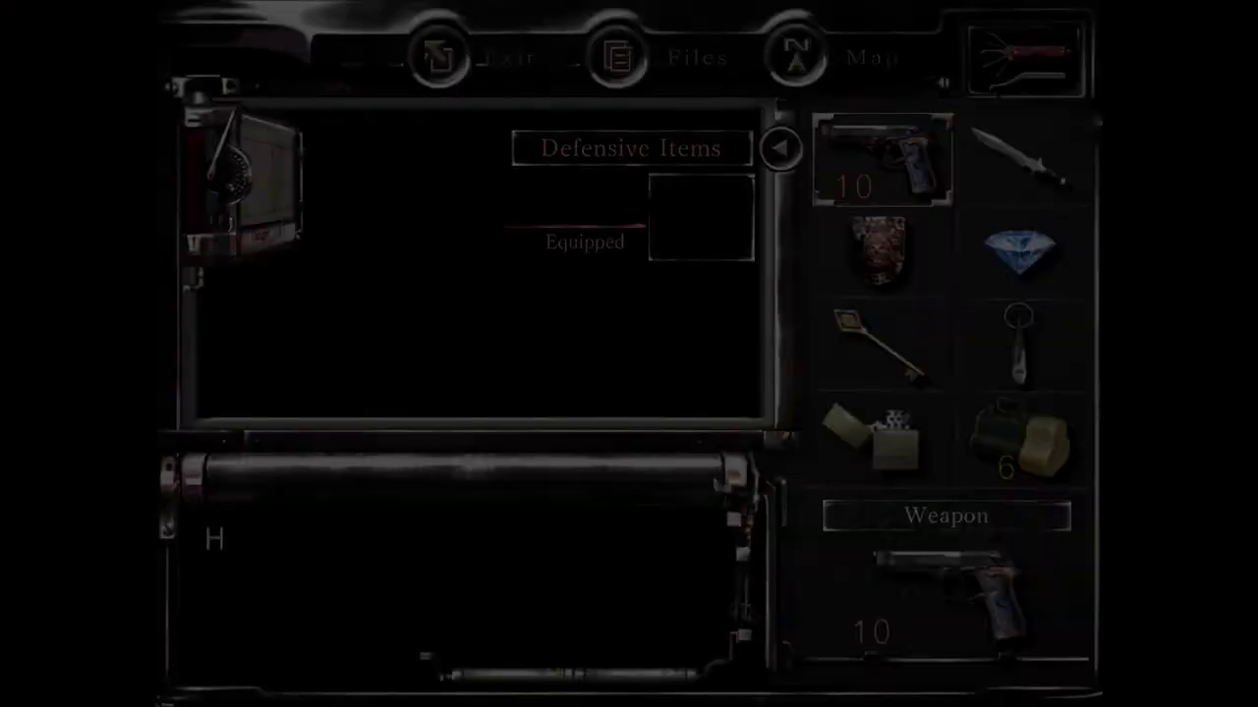
pyautogui.press('Down')
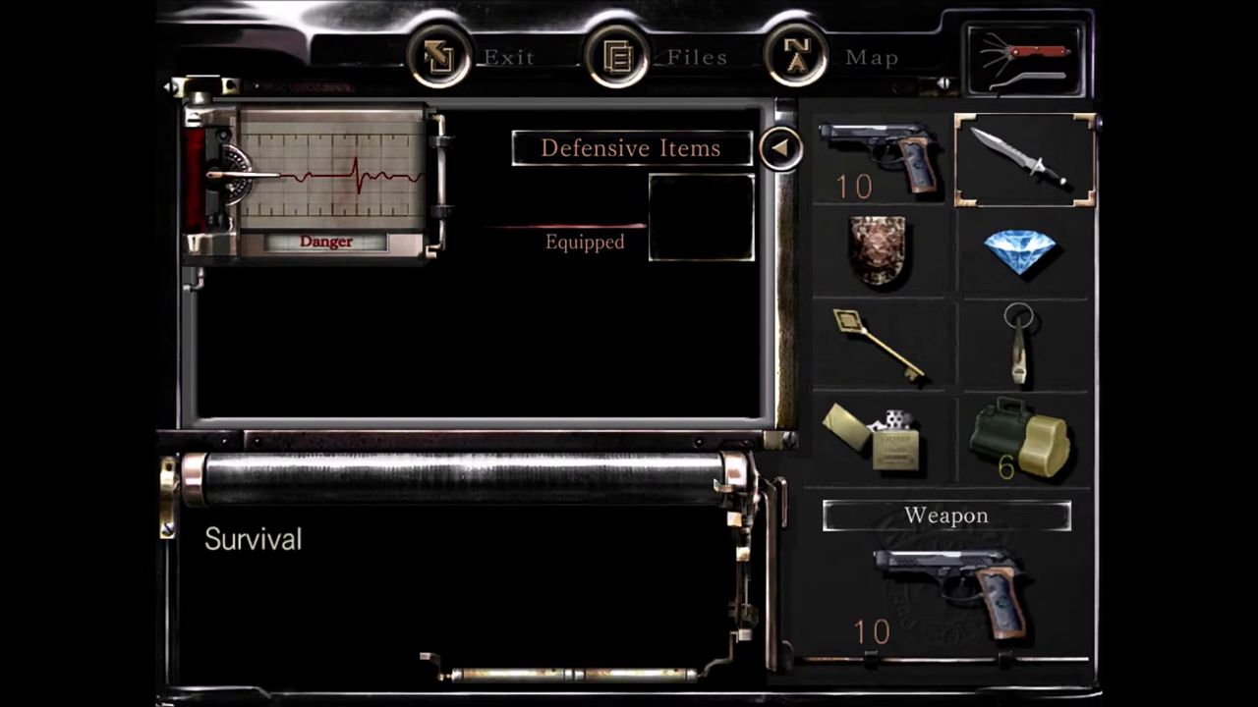
pyautogui.press('Return')
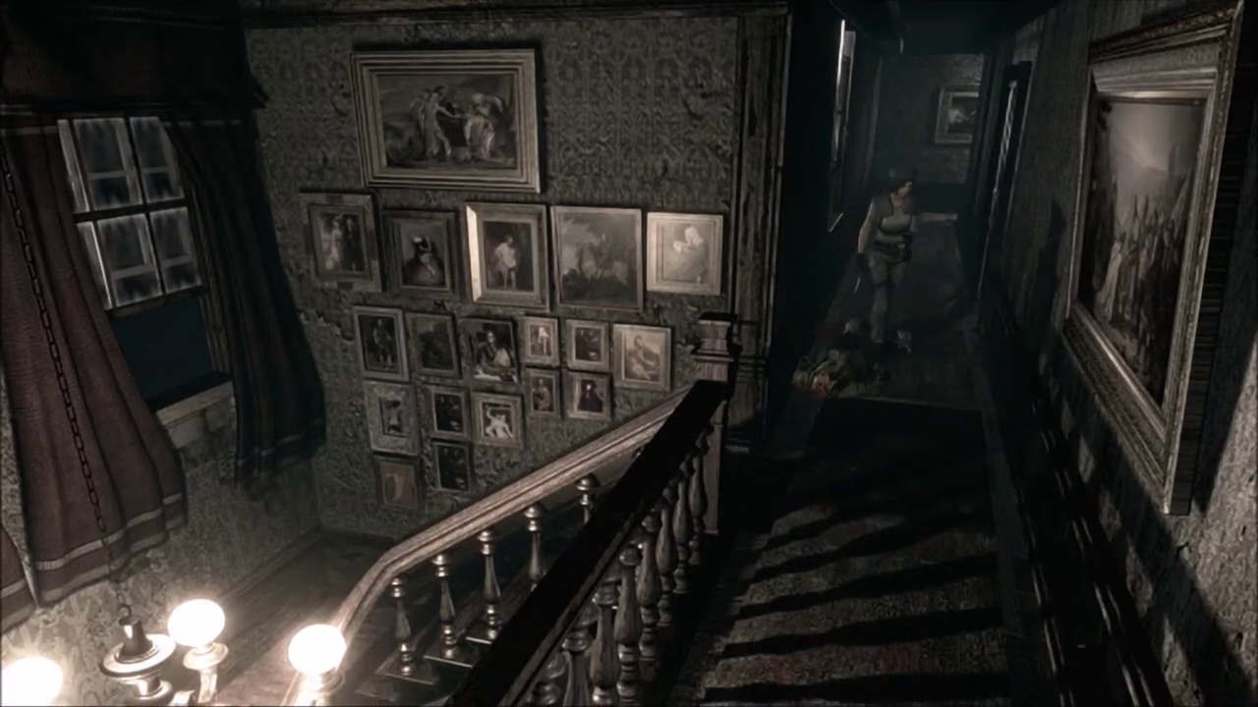
pyautogui.press('Tab')
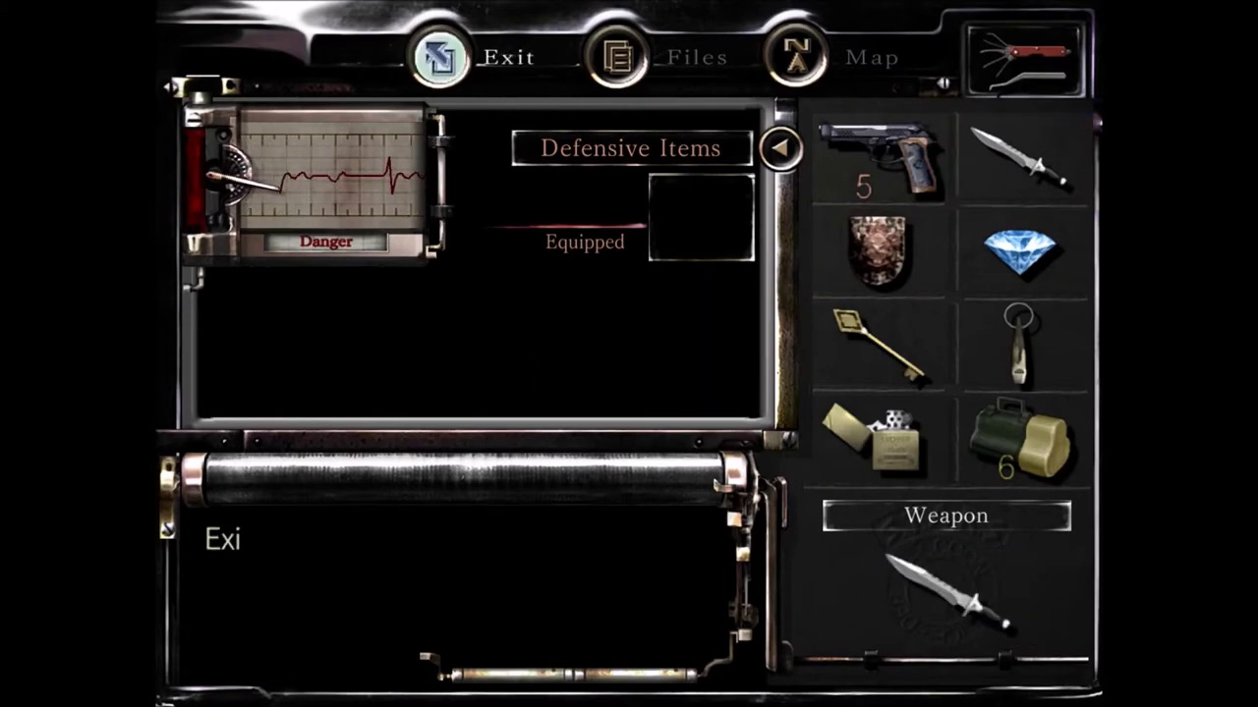
pyautogui.press('Tab')
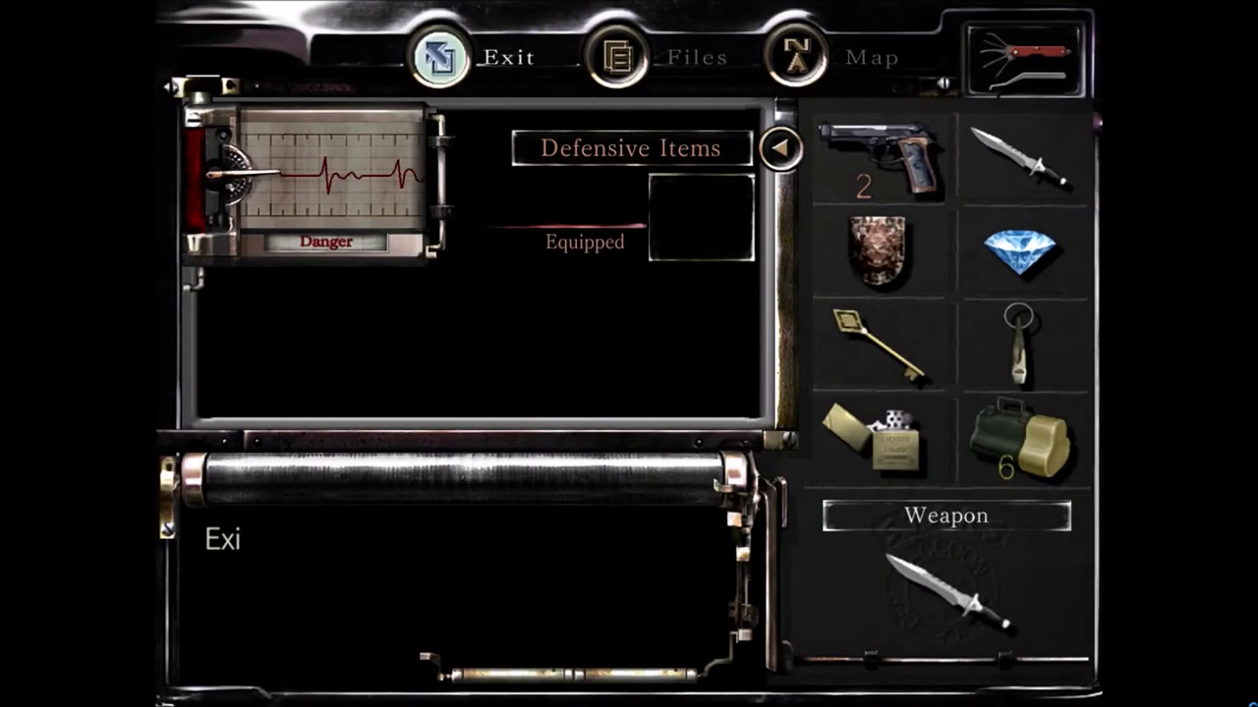
pyautogui.press('Return')
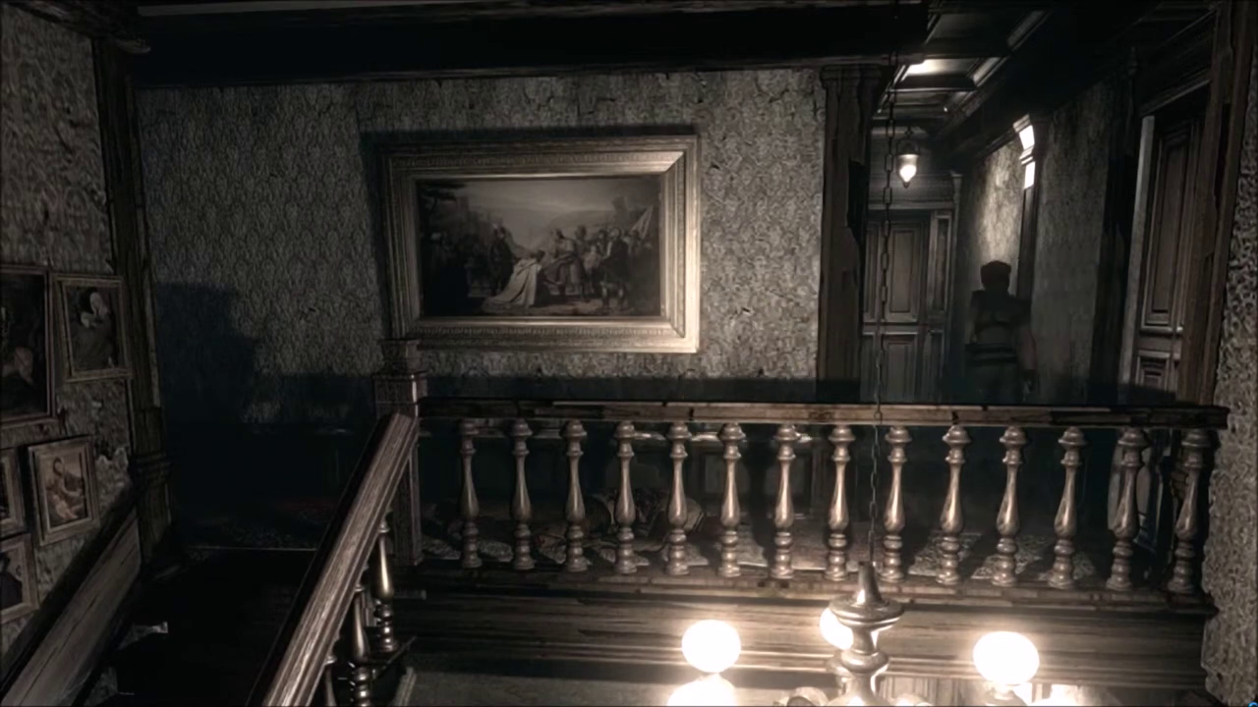
pyautogui.press('Up')
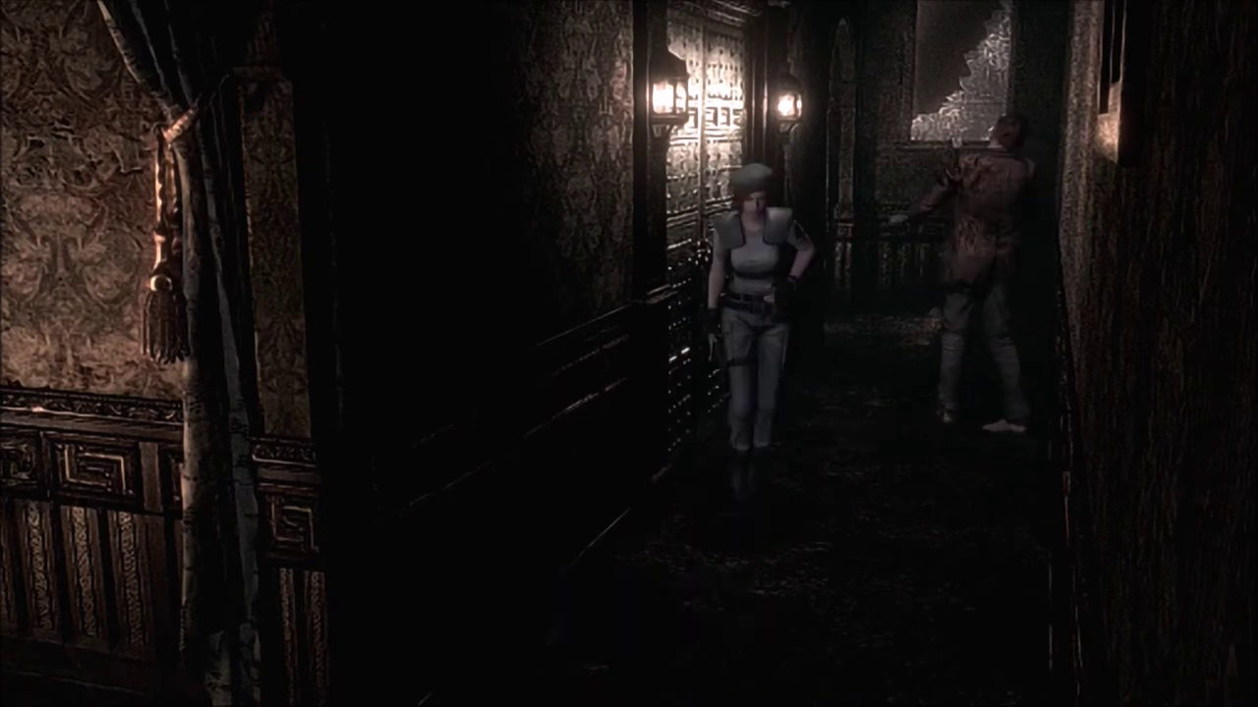
pyautogui.press('Up')
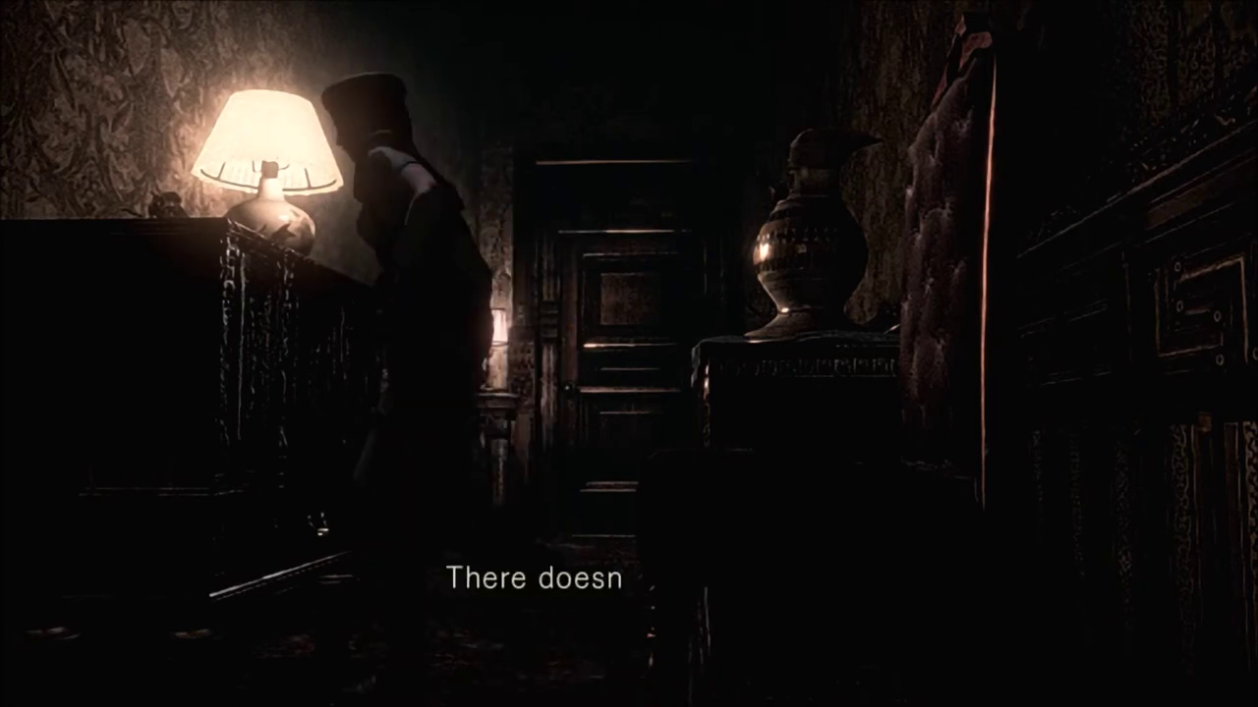
pyautogui.press('Return')
pyautogui.press('Up')
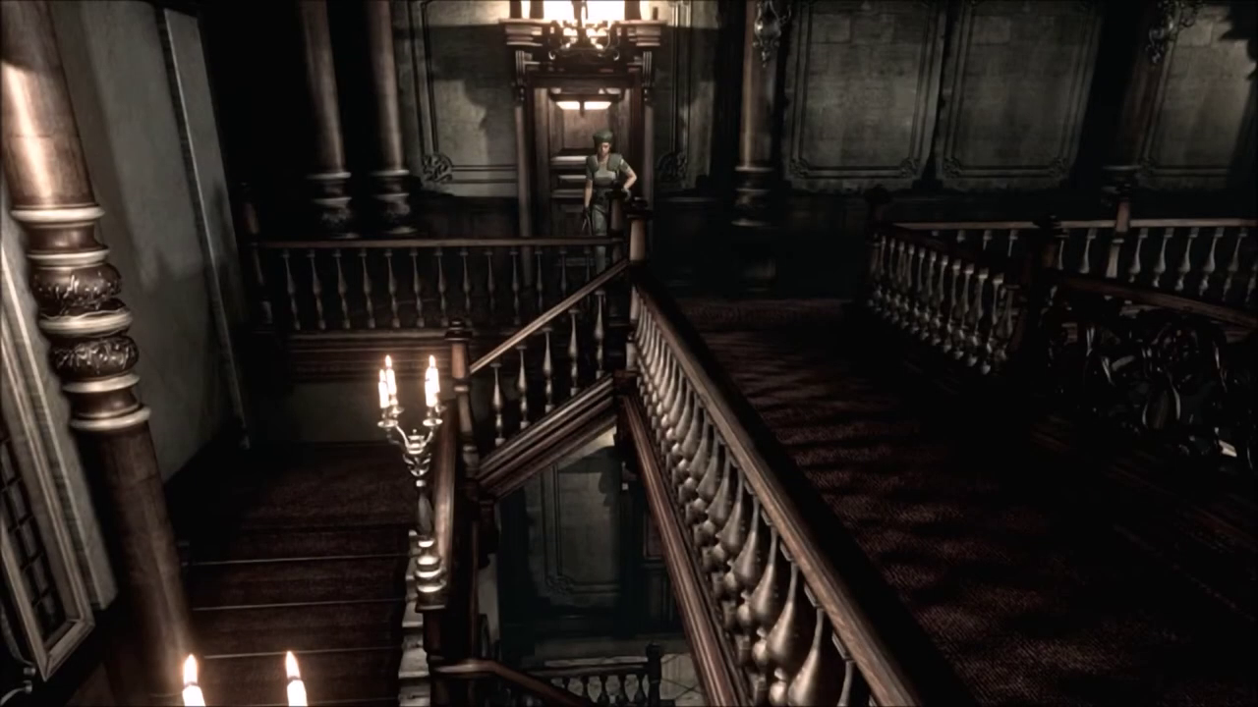
pyautogui.press('Up')
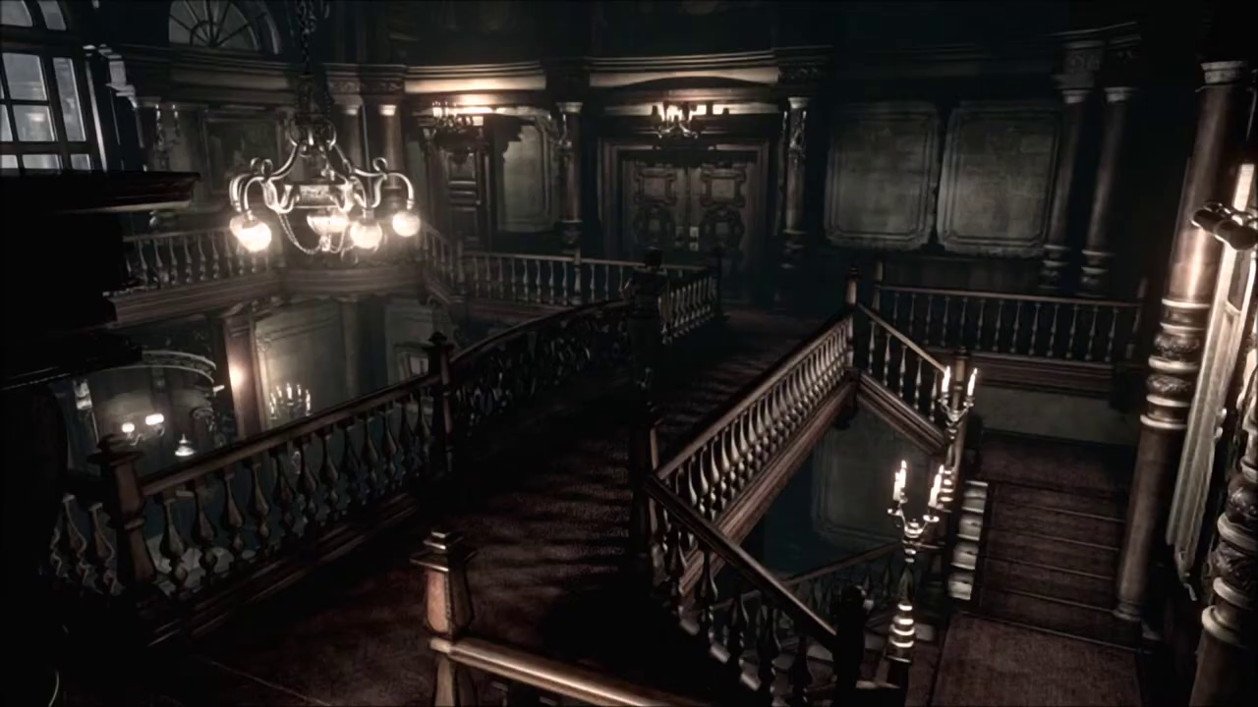
pyautogui.press('Up')
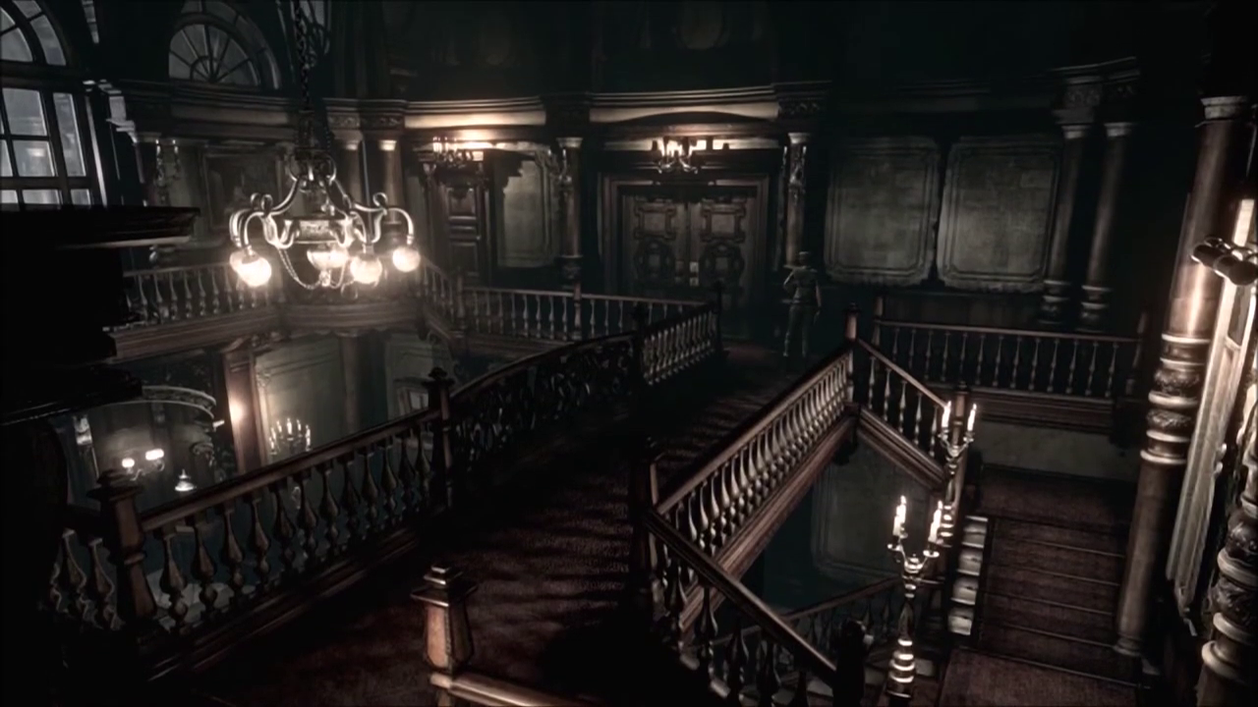
pyautogui.press('Up')
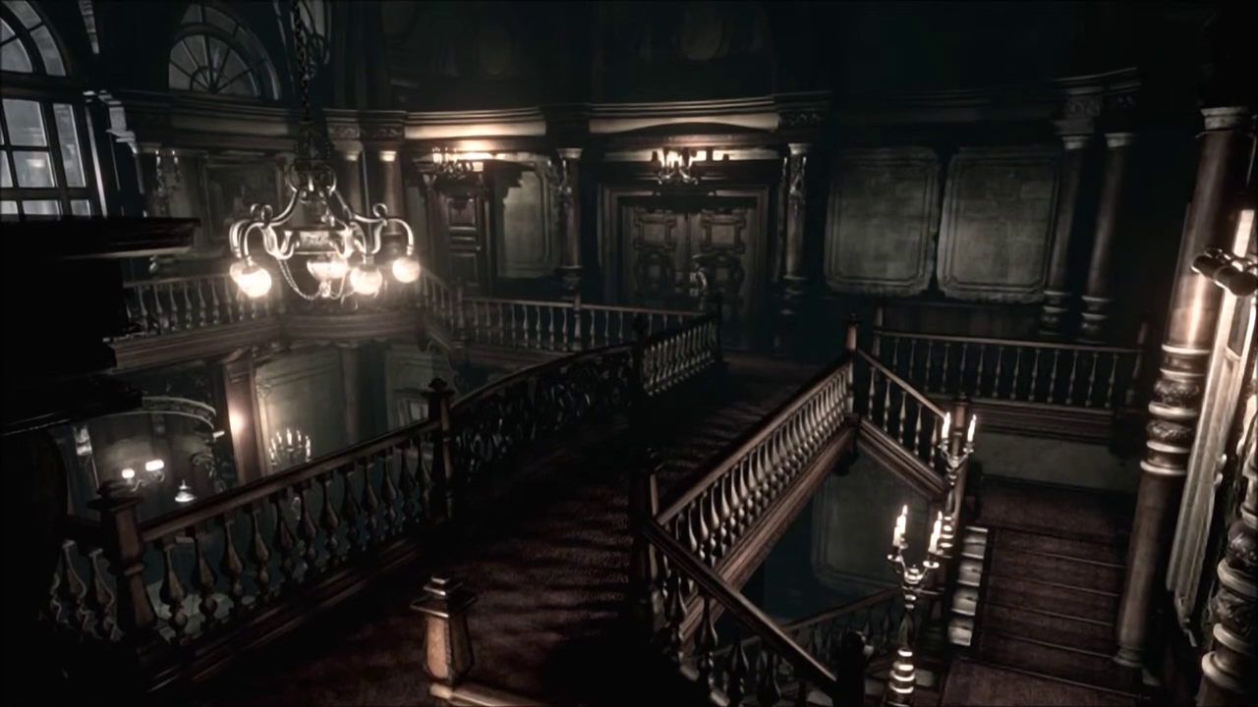
pyautogui.press('Up')
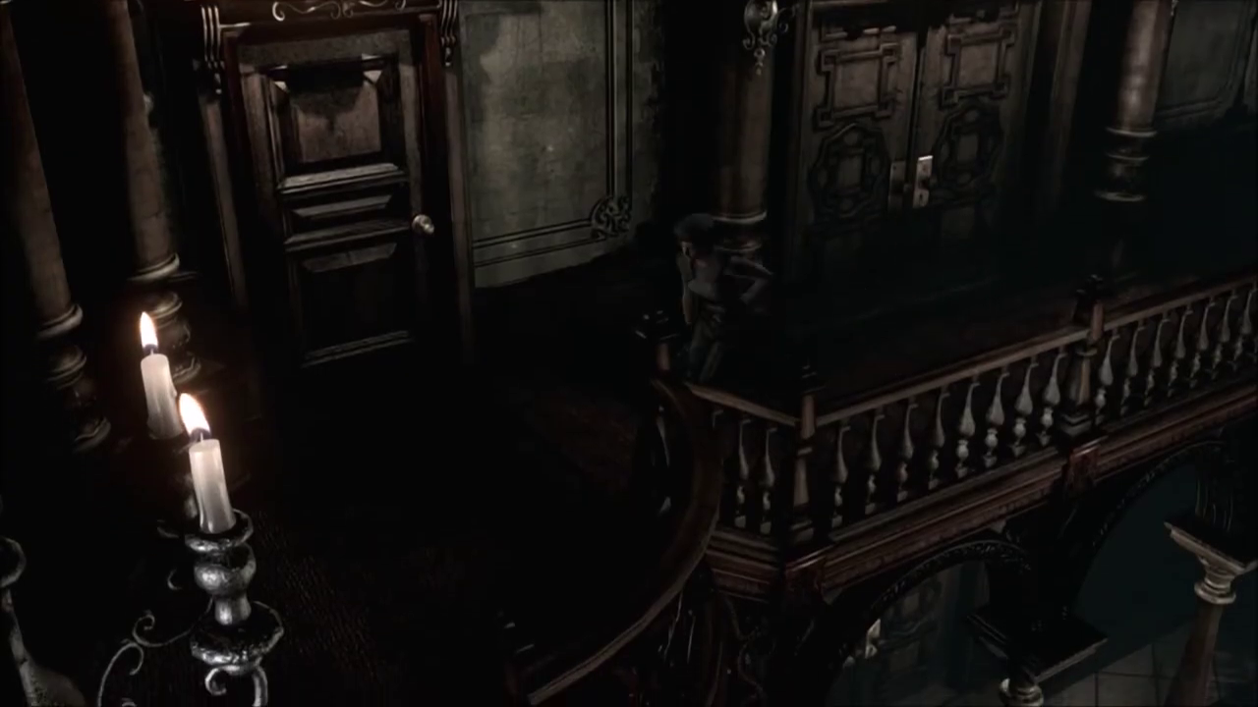
pyautogui.press('Return')
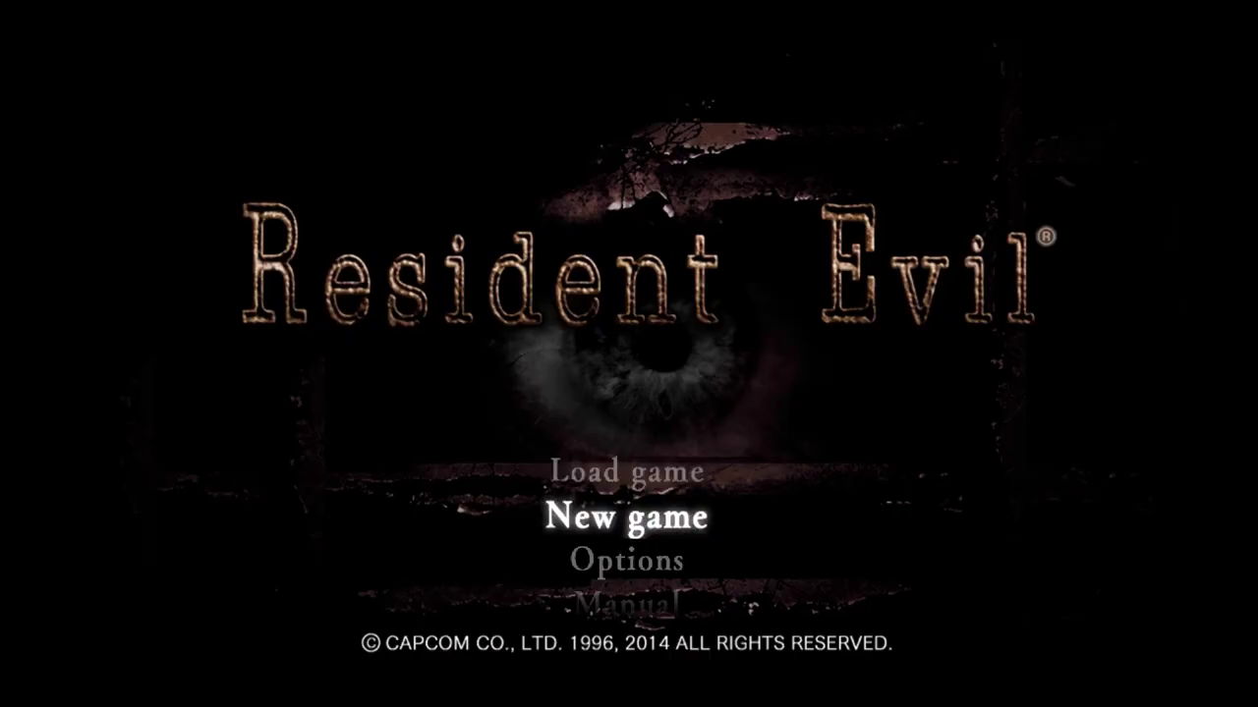
pyautogui.press('Down')
pyautogui.press('Up')
pyautogui.press('Up')
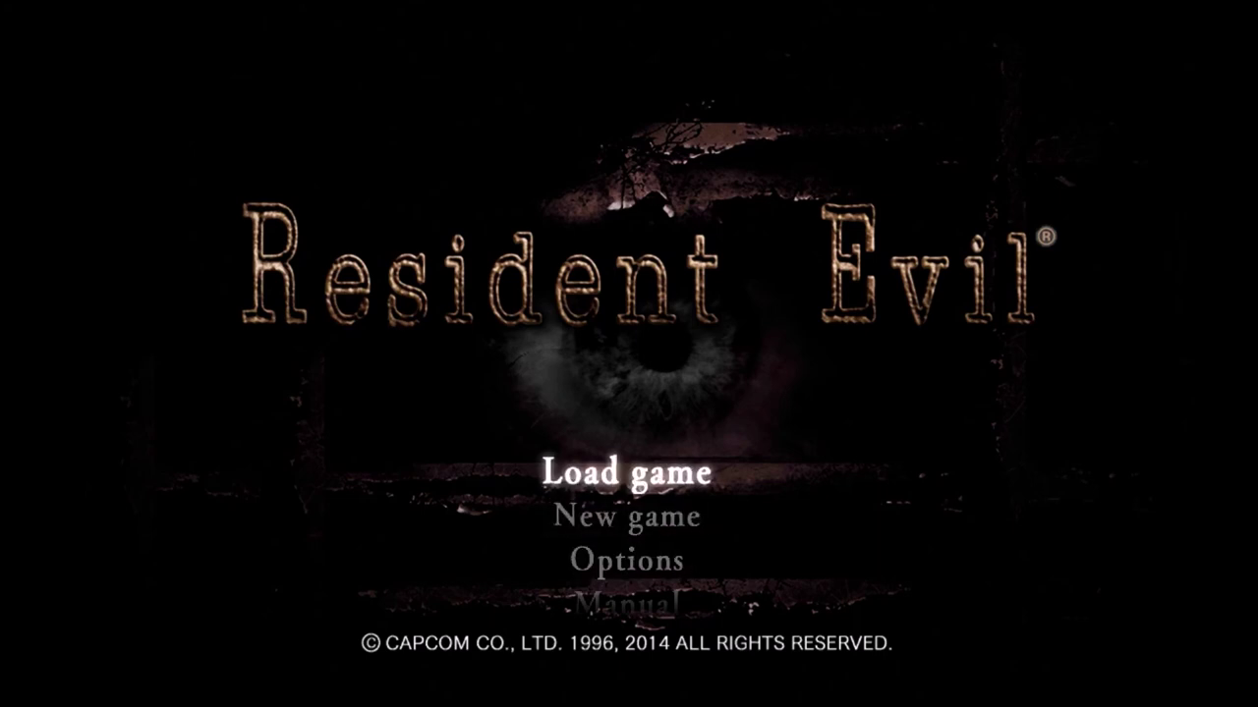
pyautogui.press('Down')
pyautogui.press('Down')
pyautogui.press('Down')
pyautogui.press('Down')
pyautogui.press('Down')
pyautogui.press('Down')
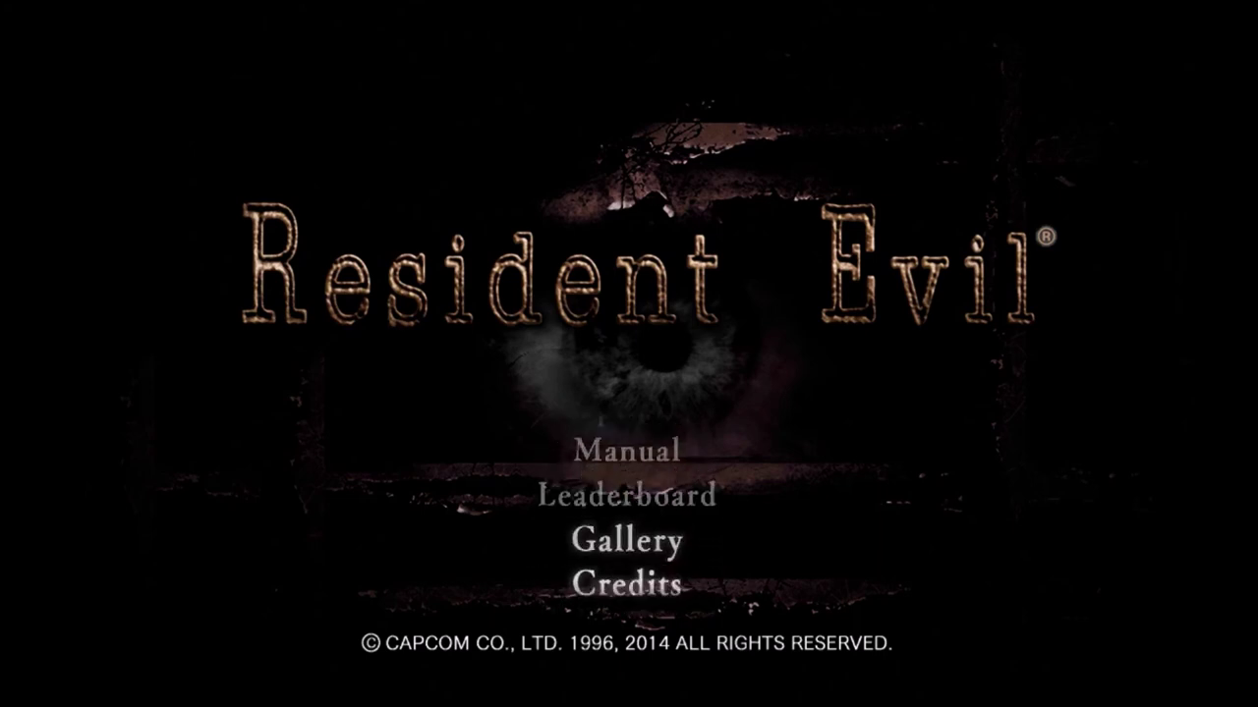
pyautogui.press('Down')
pyautogui.press('Up')
pyautogui.press('Down')
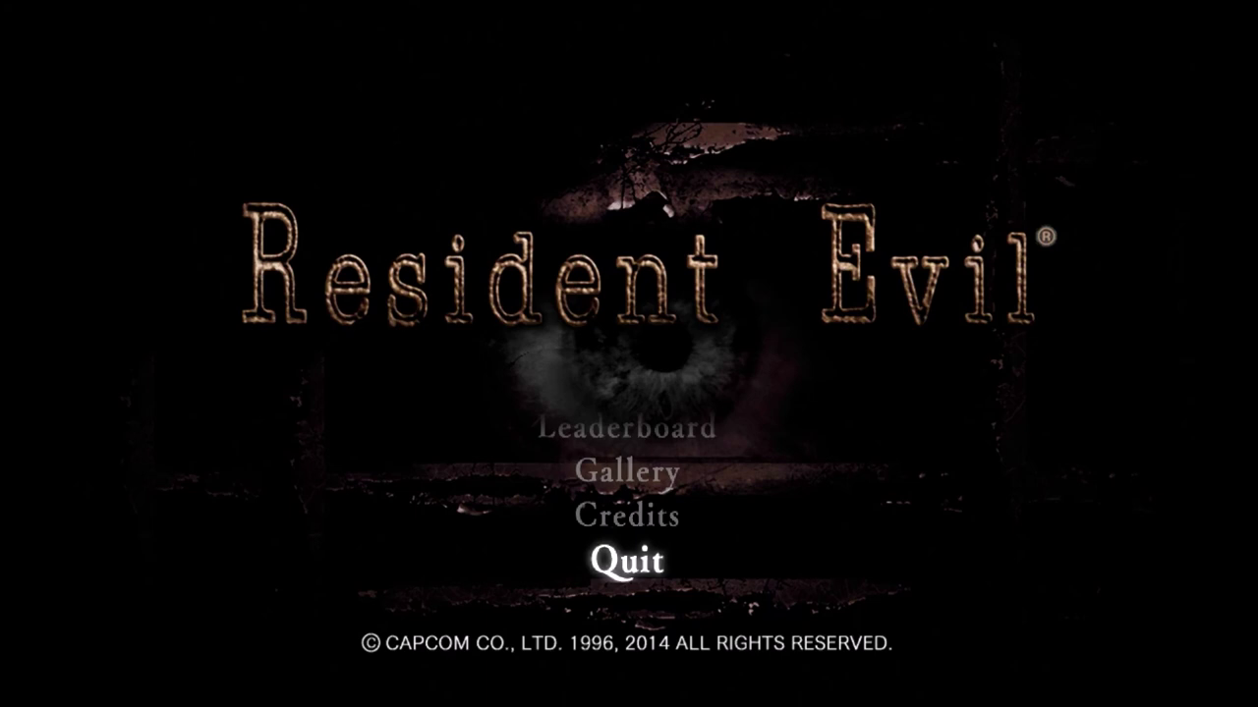
pyautogui.press('Up')
pyautogui.press('Up')
pyautogui.press('Up')
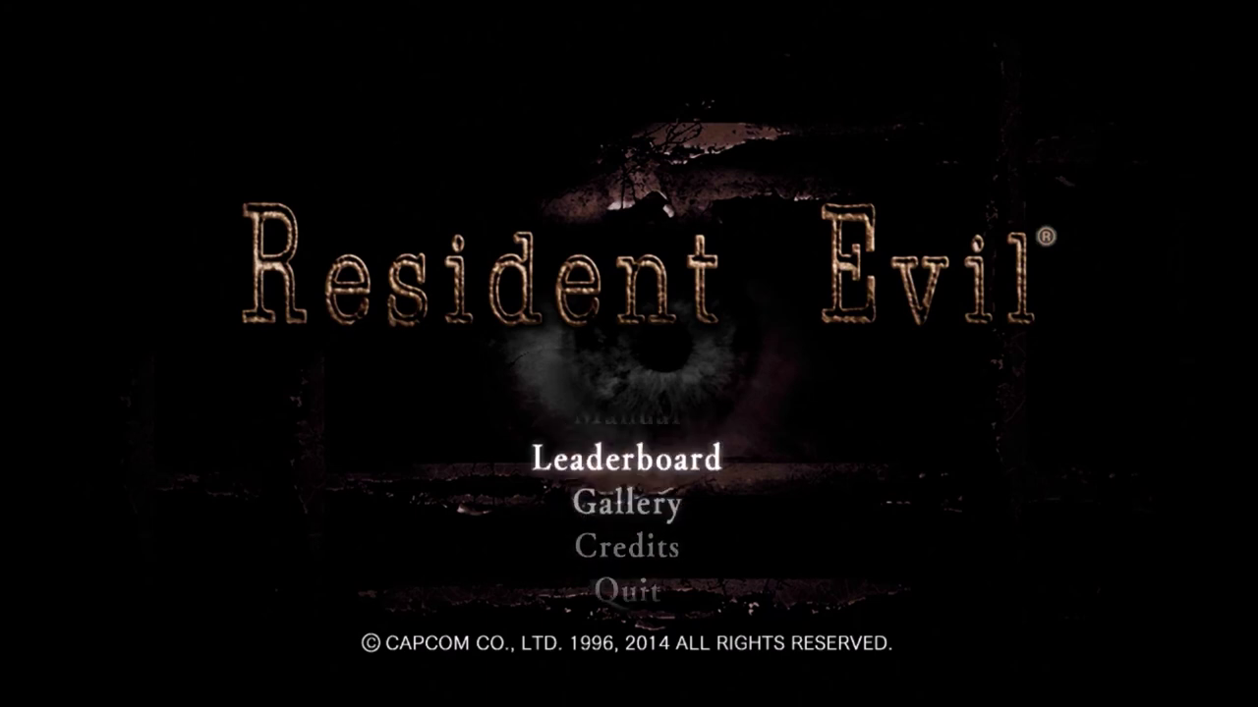
pyautogui.press('Up')
pyautogui.press('Up')
pyautogui.press('Up')
pyautogui.press('Up')
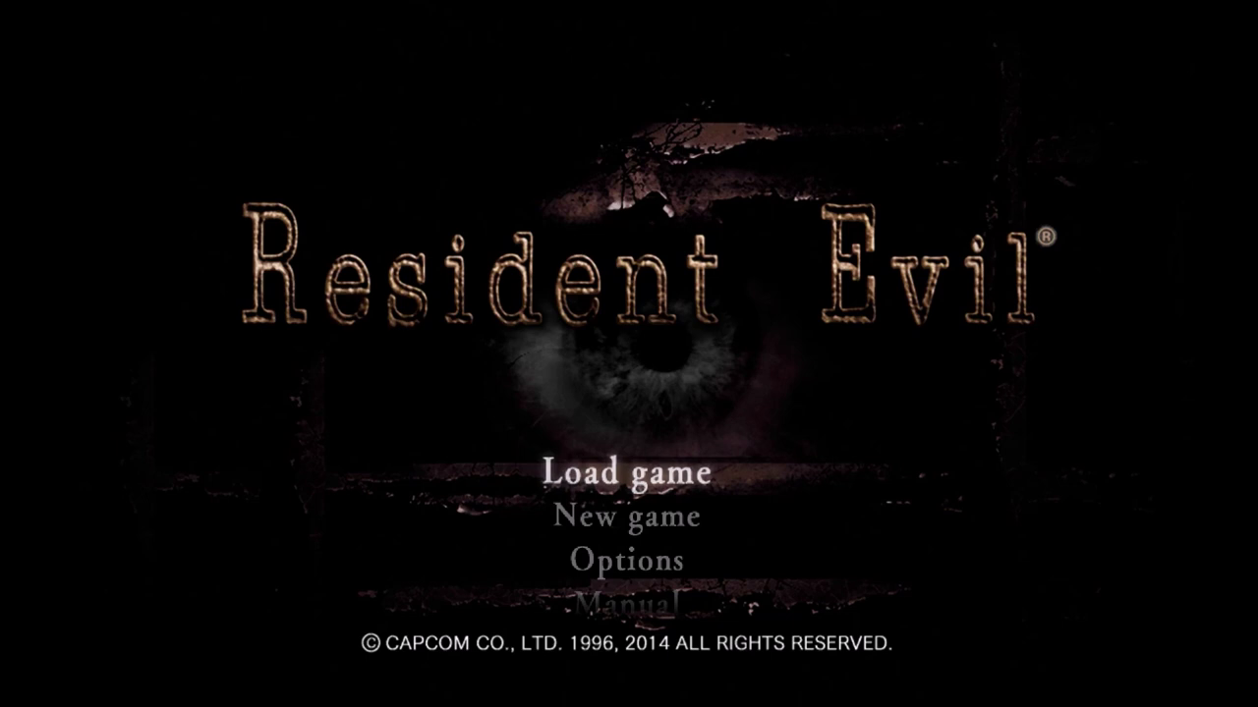
pyautogui.press('Down')
pyautogui.press('Down')
pyautogui.press('Down')
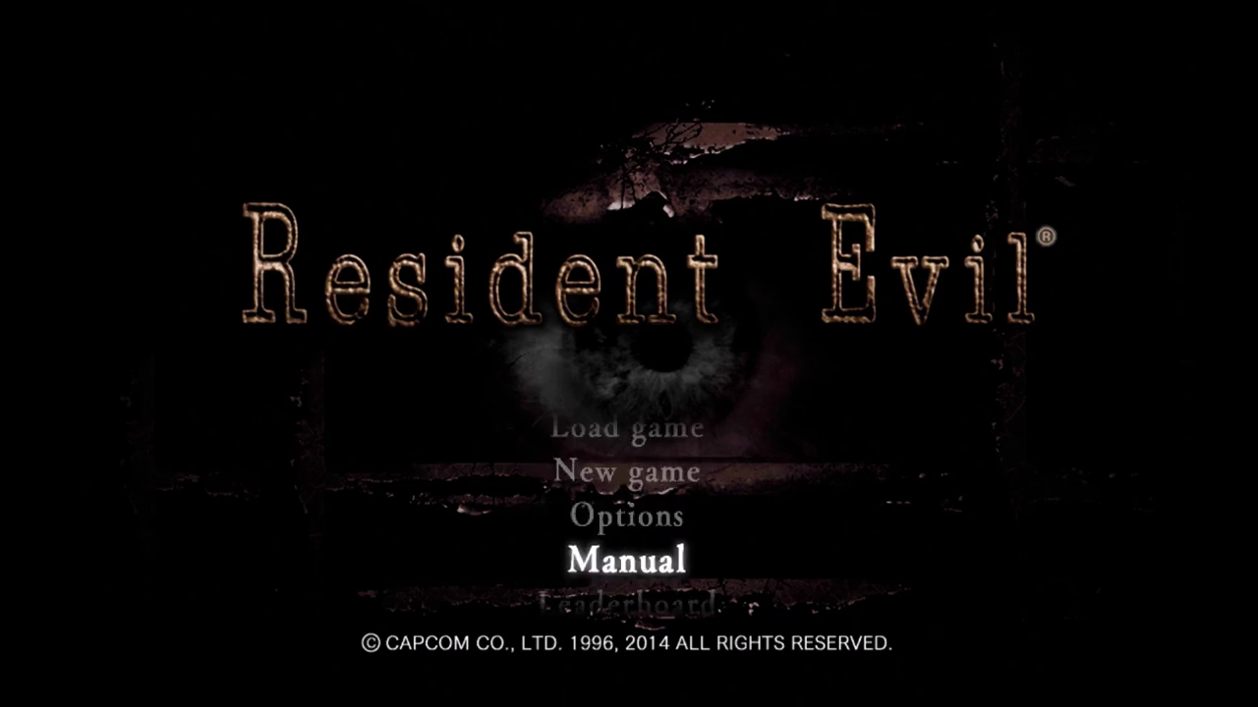
pyautogui.press('Down')
pyautogui.press('Down')
pyautogui.press('Down')
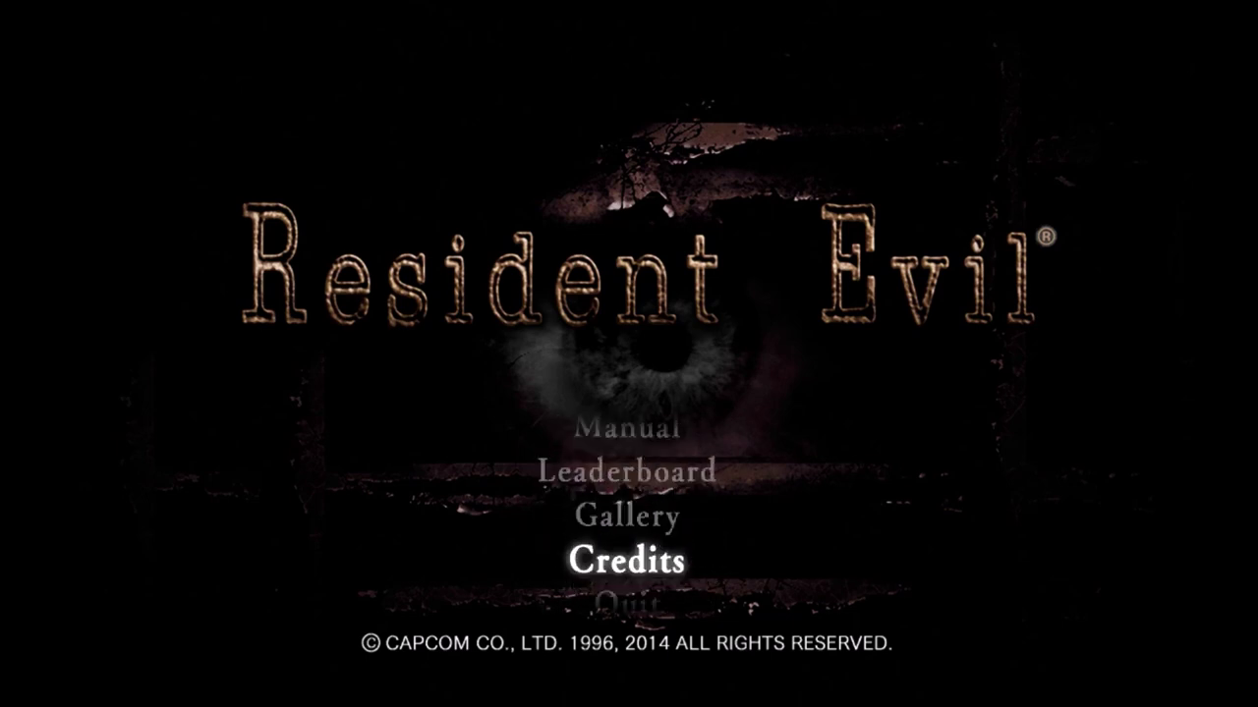
pyautogui.press('Down')
pyautogui.press('Up')
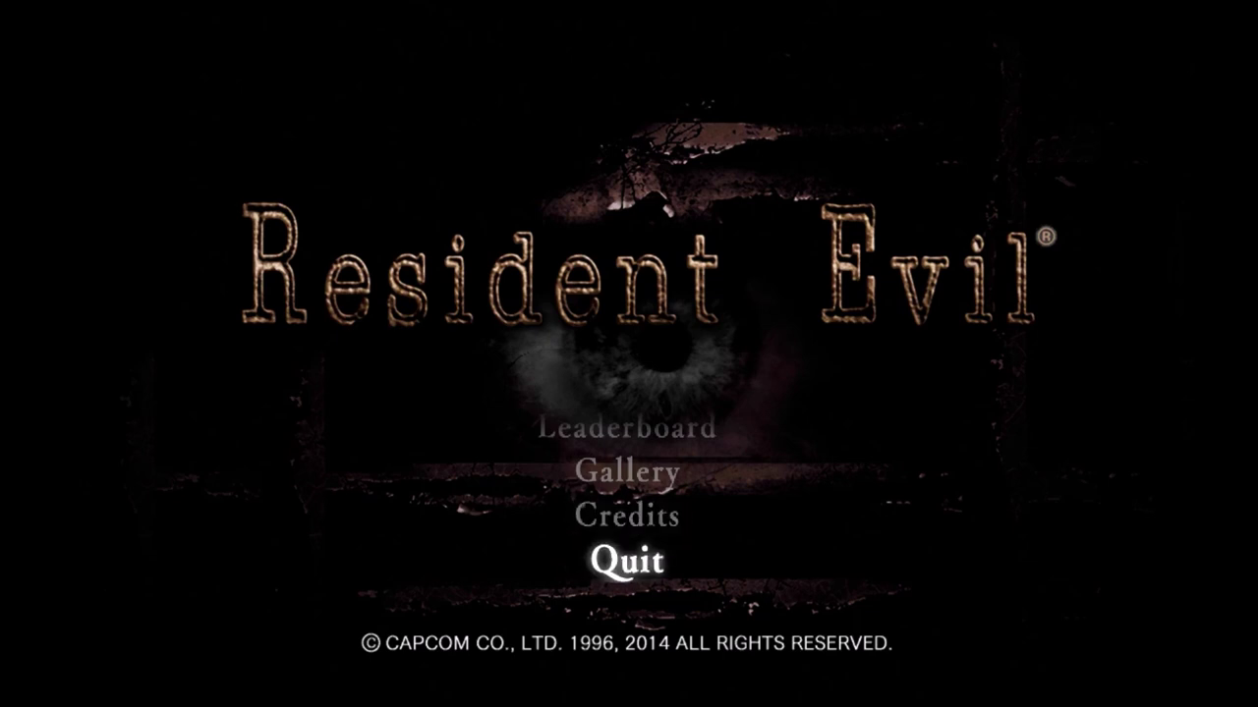
pyautogui.press('Up')
pyautogui.press('Down')
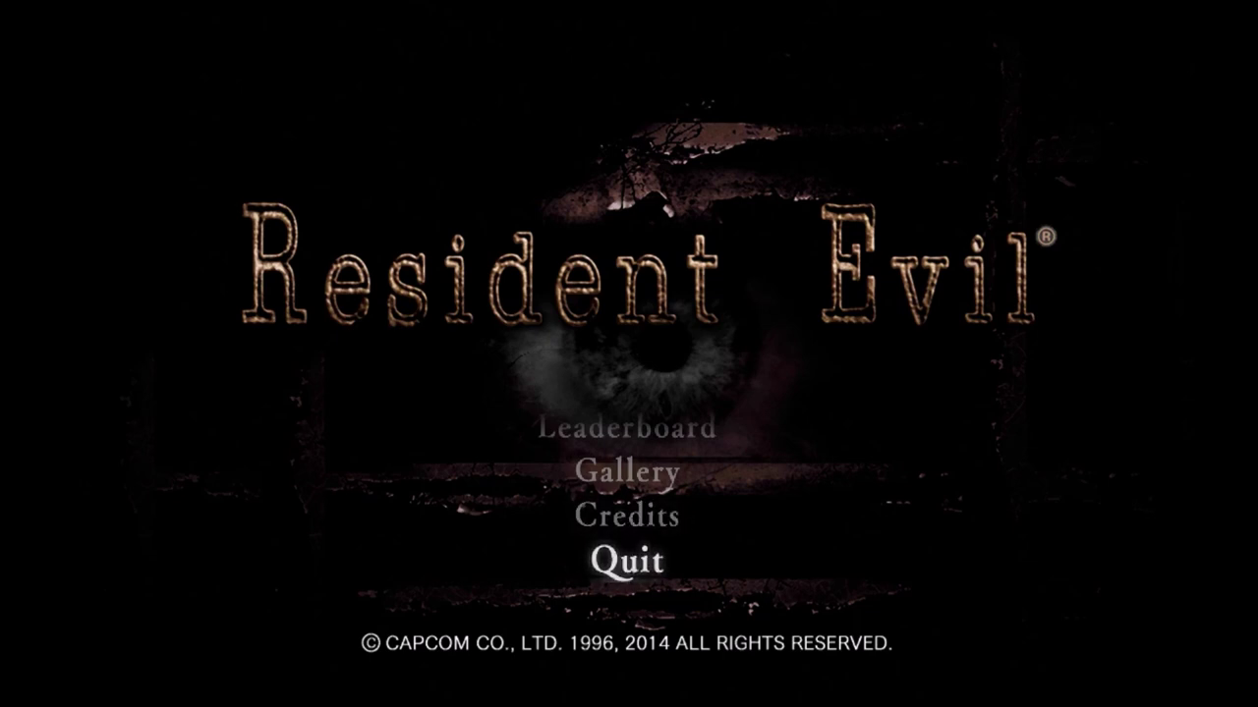